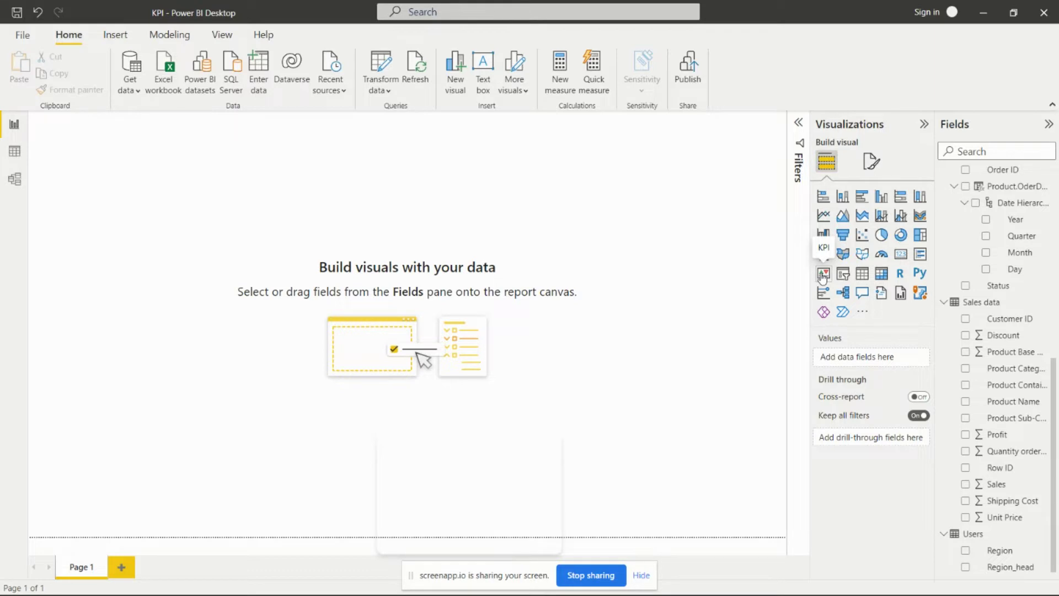
- Add a KPI visual, enlarge it and move it down and right on the canvas
click(823, 273)
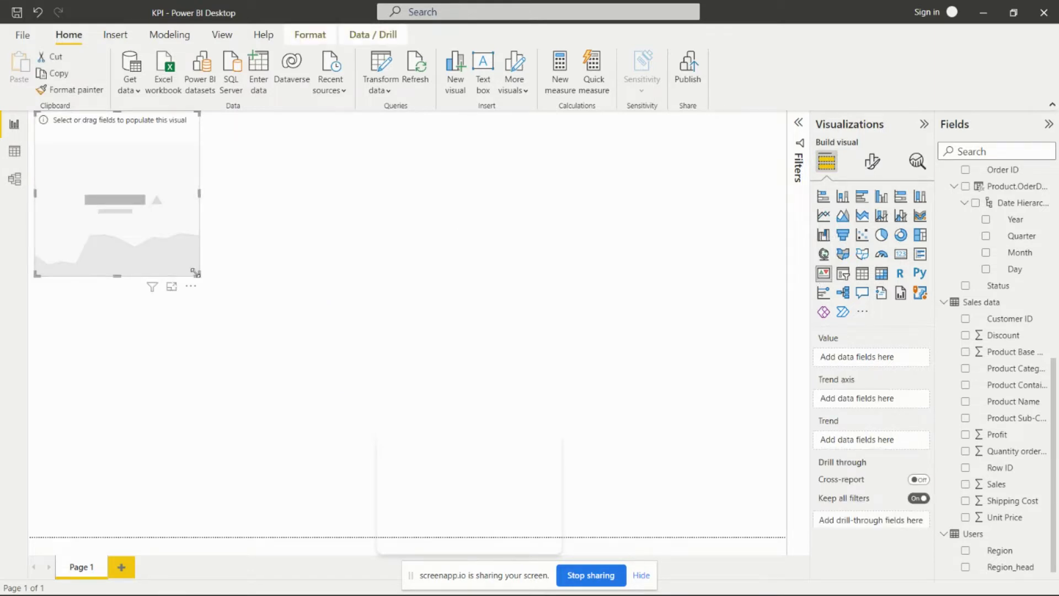
drag(197, 274, 563, 404)
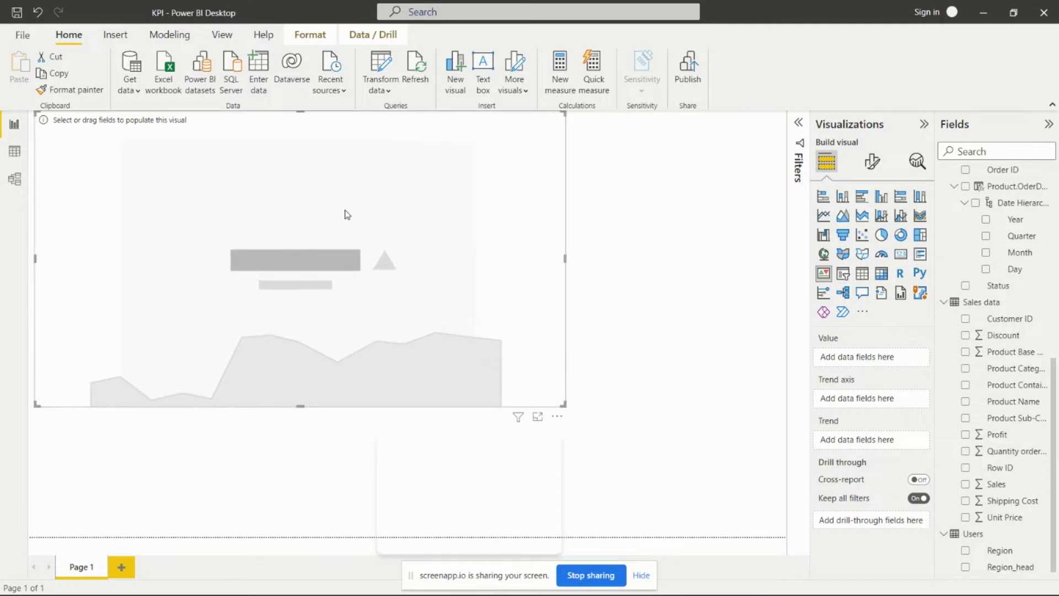
drag(346, 213, 391, 246)
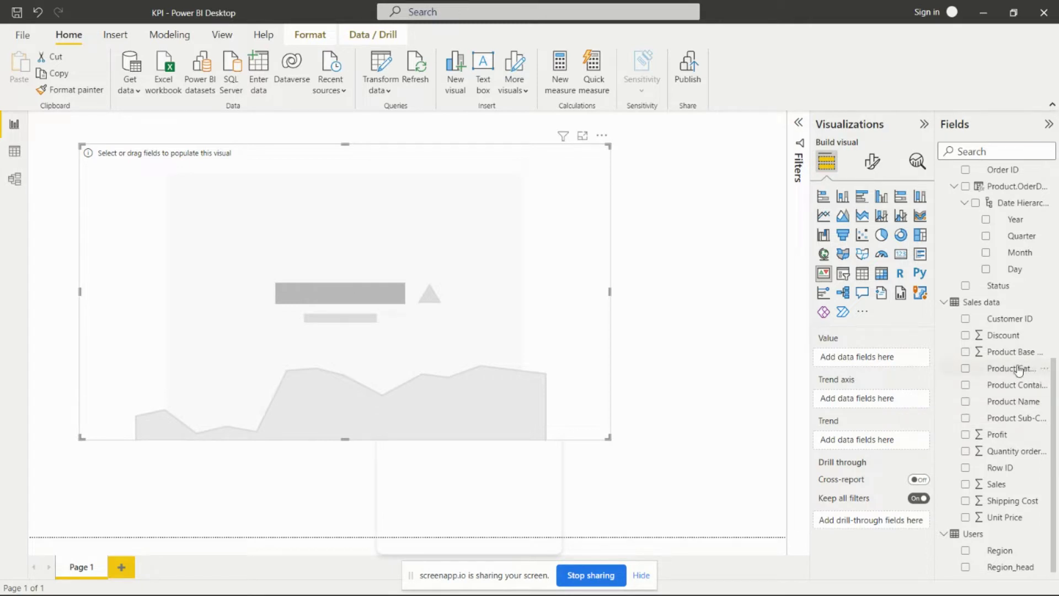
- Build the KPI with Sales as value, Profit as trend and OrderDate Month as trend axis
scroll(1045, 342, down, 1)
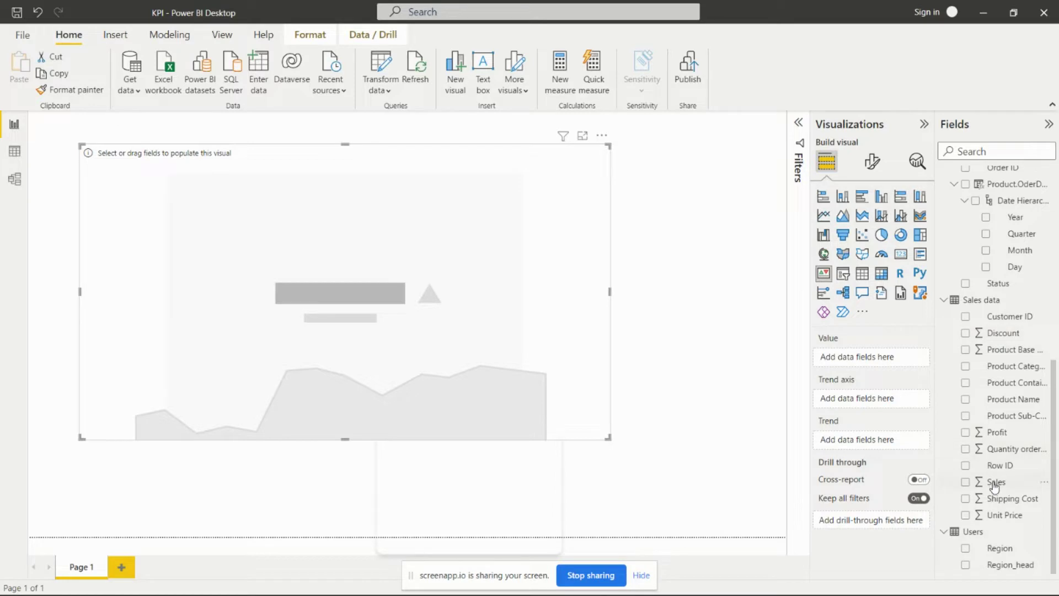
drag(995, 483, 894, 364)
drag(1003, 439, 862, 446)
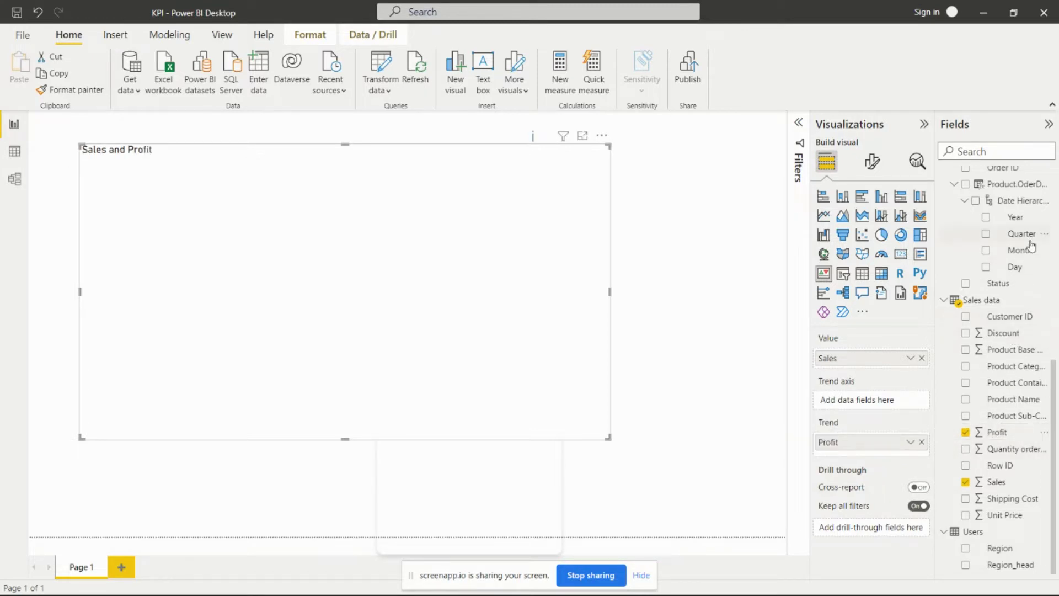
drag(1031, 249, 883, 402)
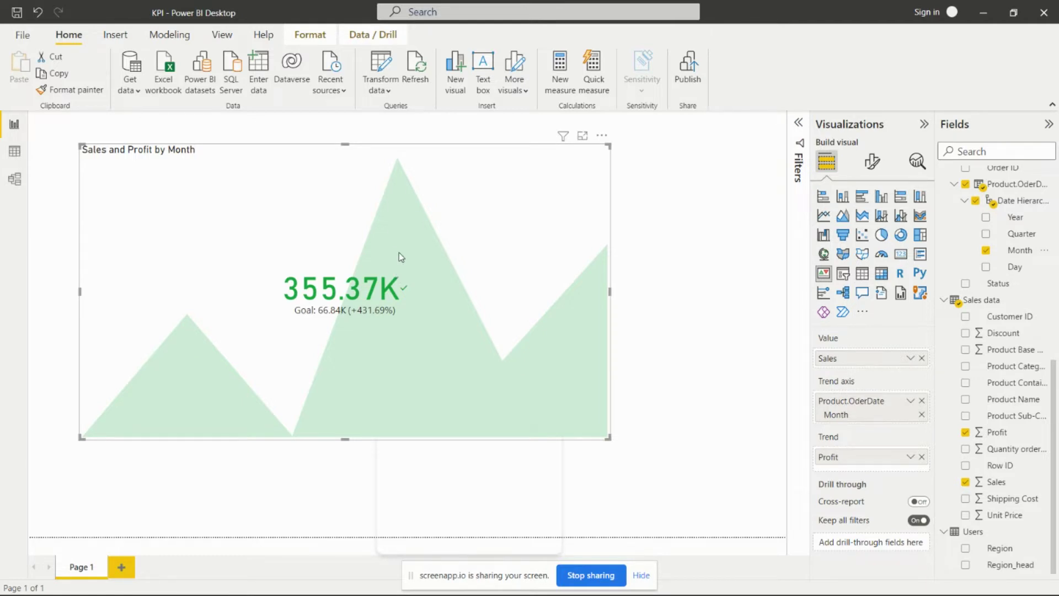
click(873, 165)
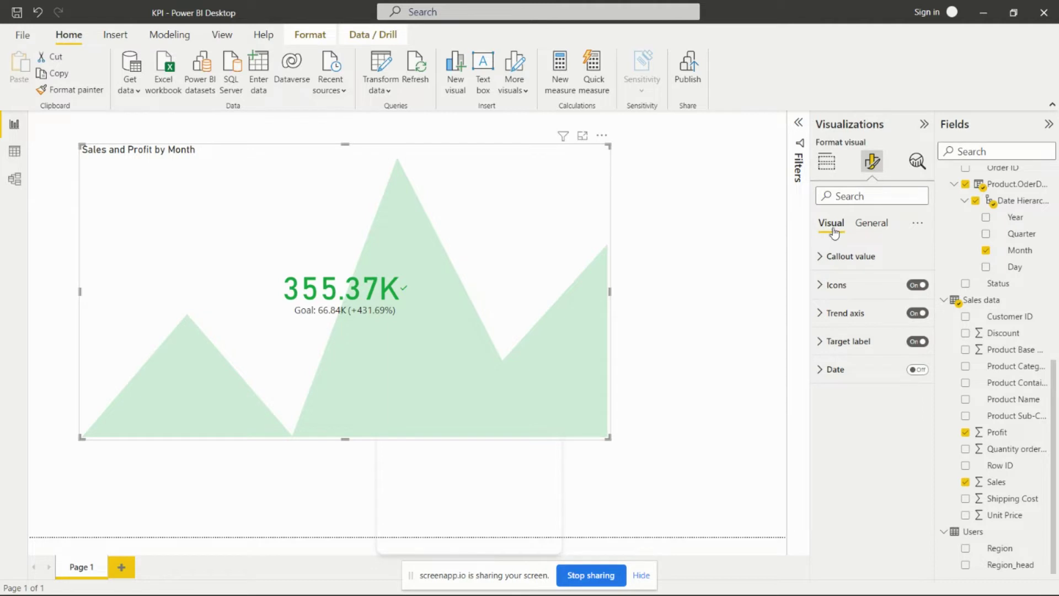
- Set the callout value font to Calibri at size 45
click(821, 258)
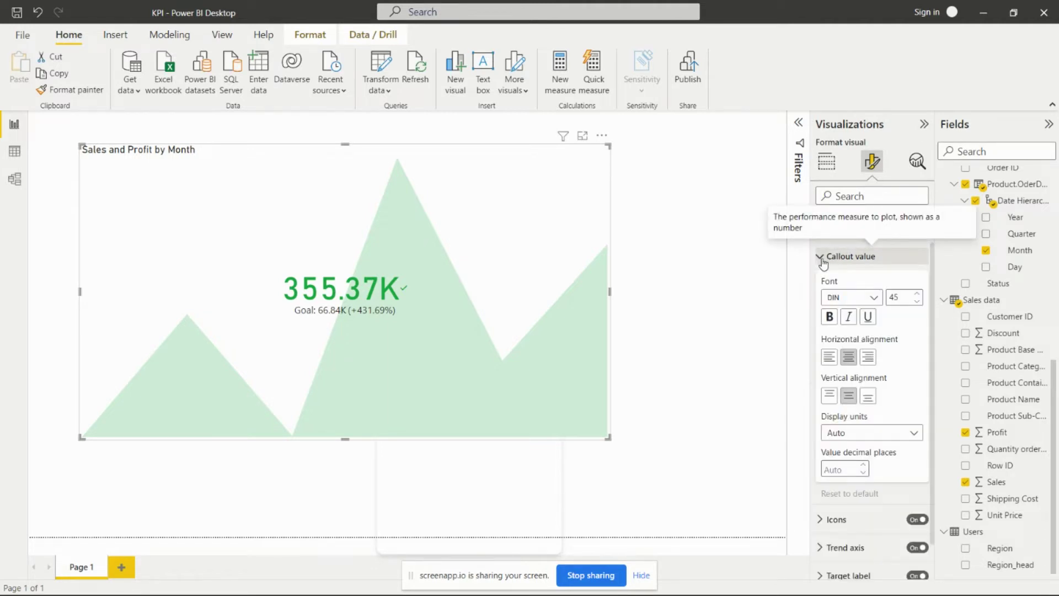
click(879, 299)
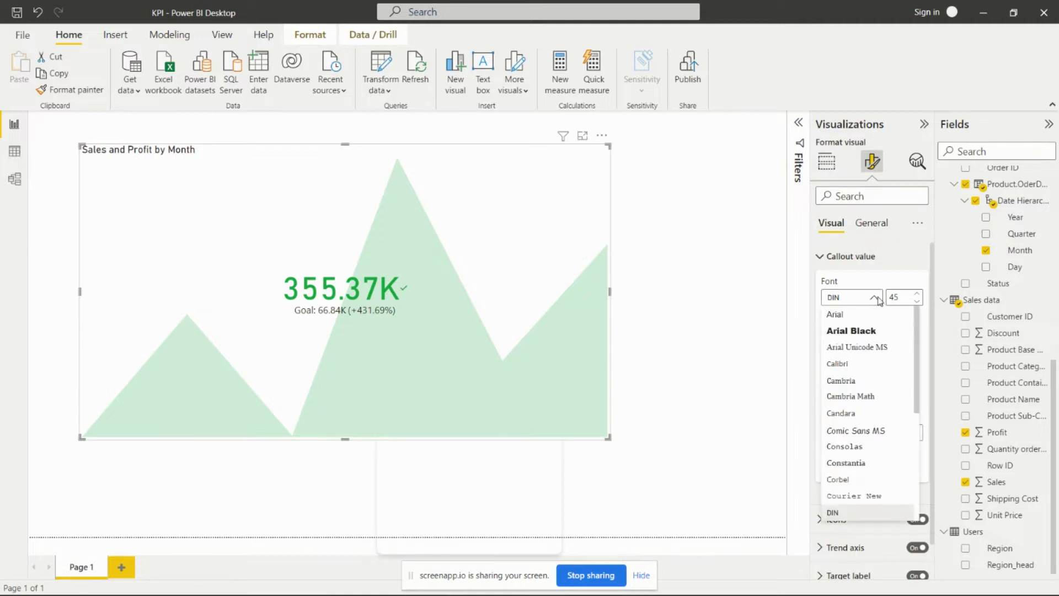
click(852, 332)
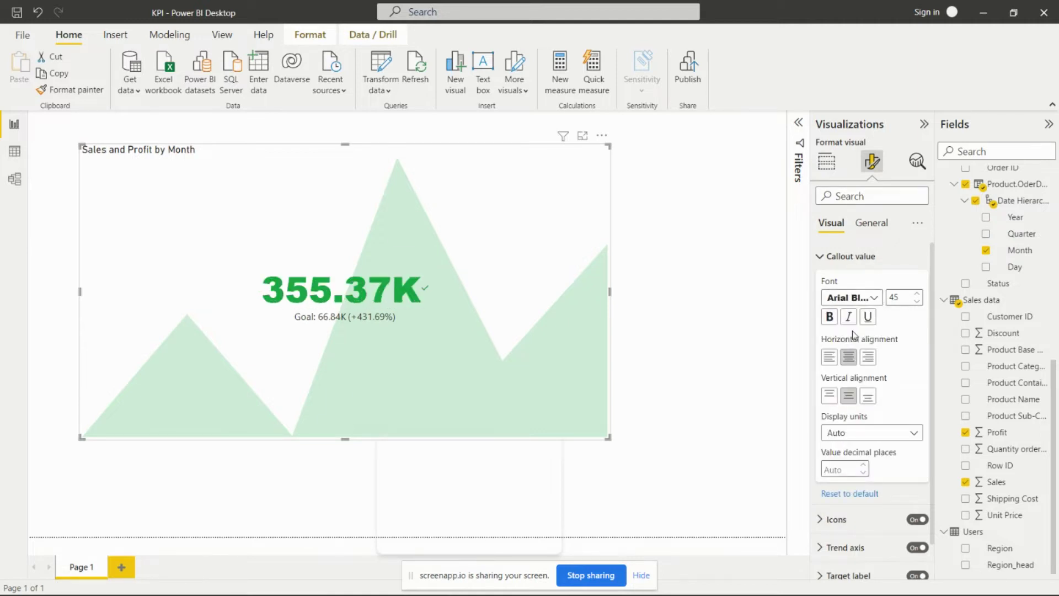
click(875, 300)
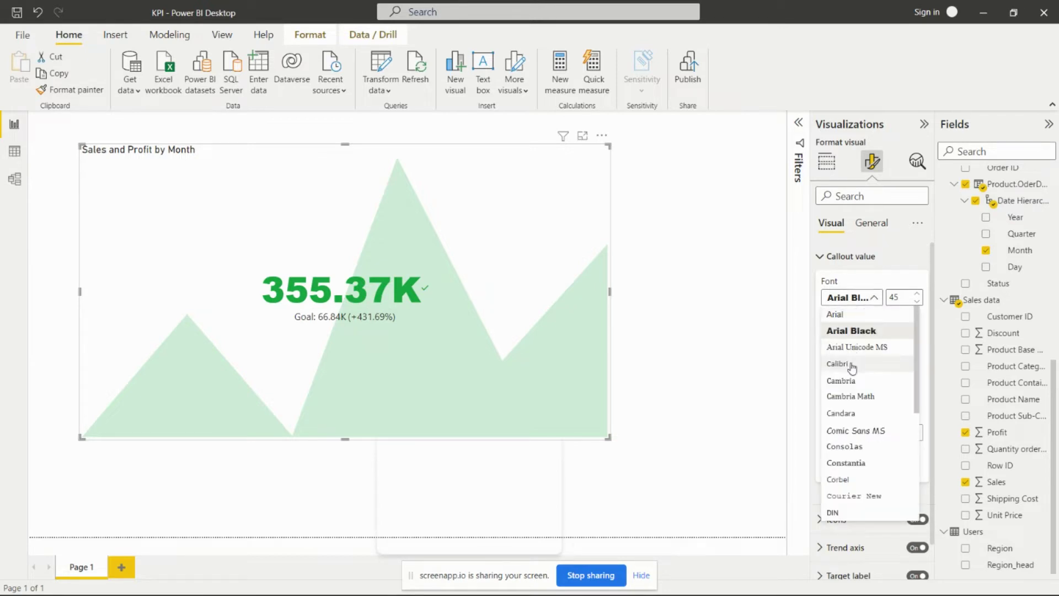
click(852, 365)
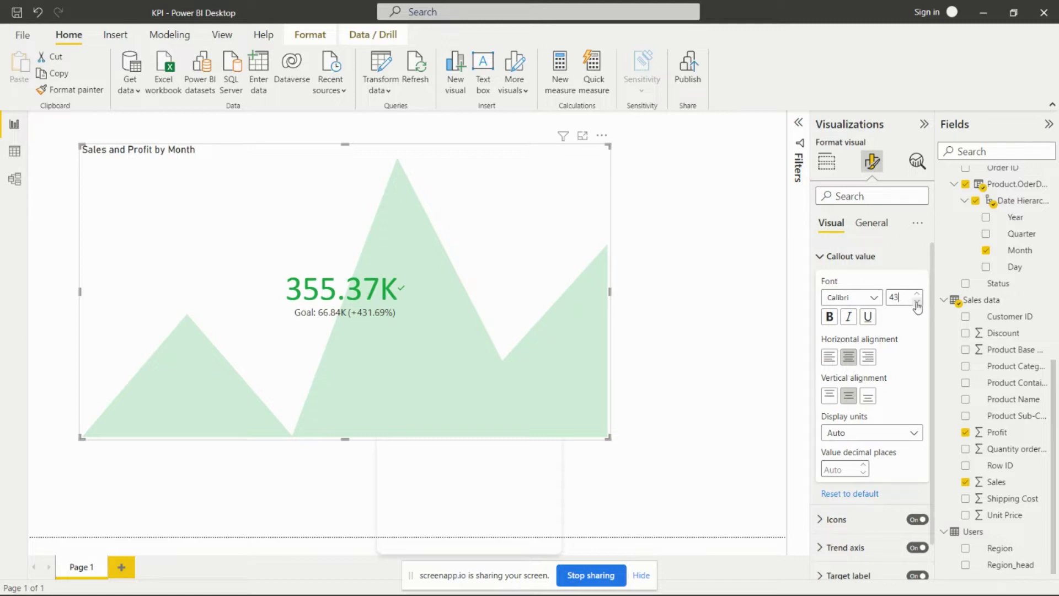
click(918, 294)
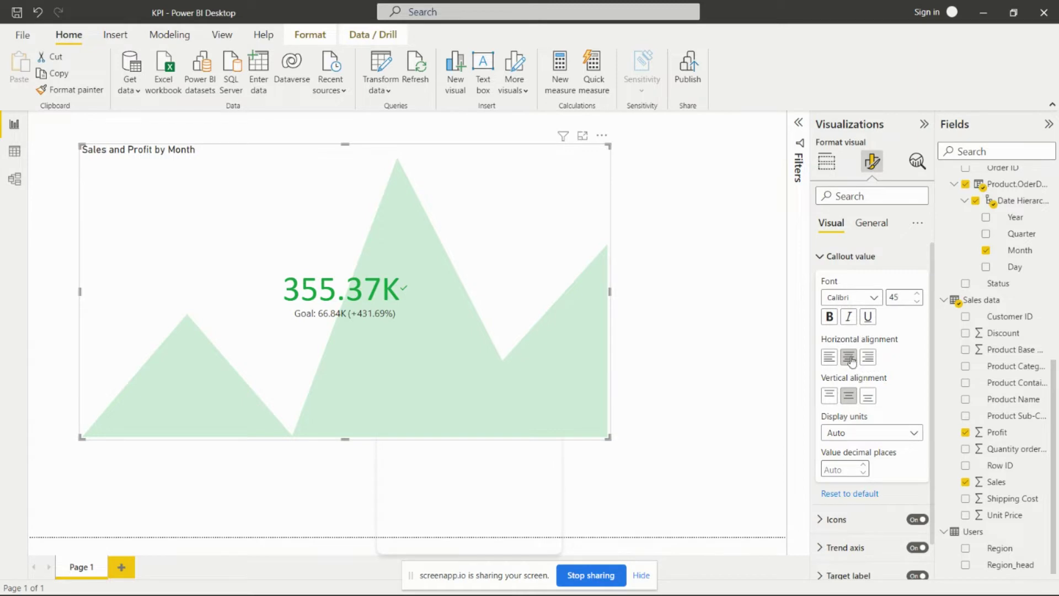
- Align the callout value to Center horizontally and Middle vertically
click(829, 358)
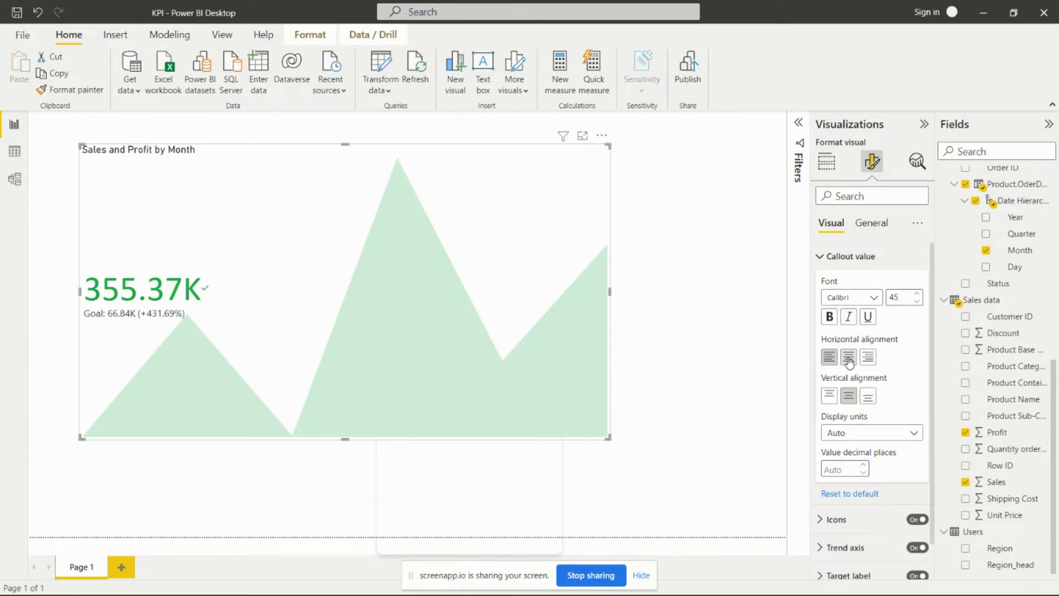
click(867, 357)
click(850, 359)
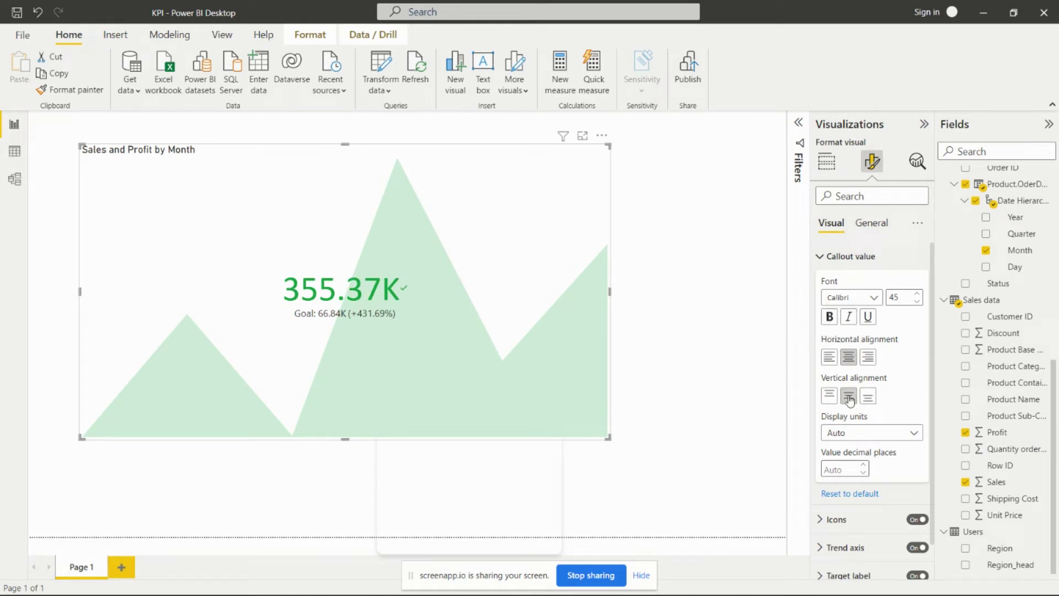
click(868, 396)
click(829, 398)
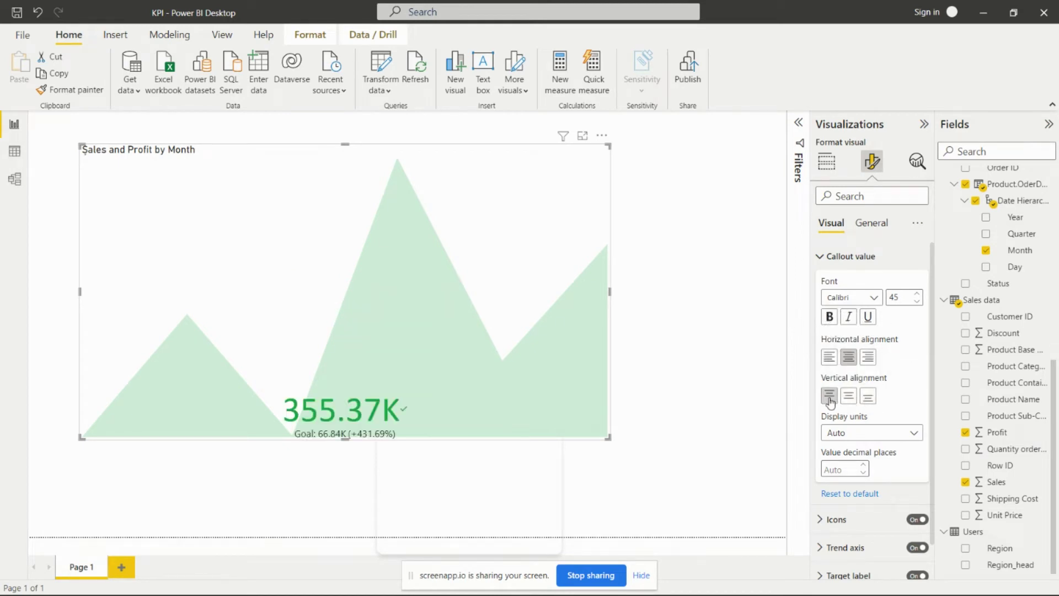
click(849, 396)
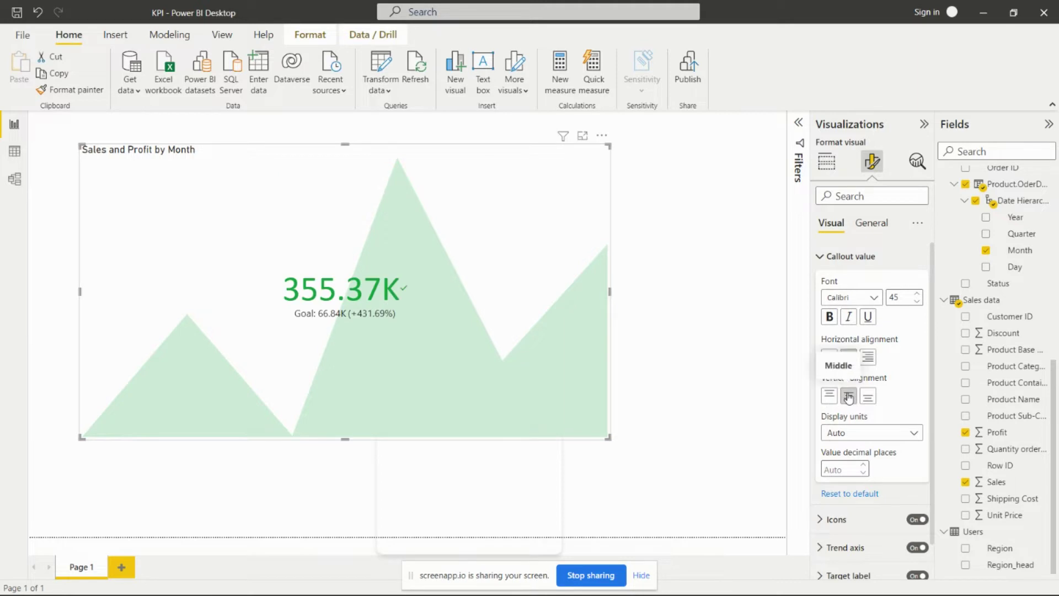
scroll(917, 354, down, 1)
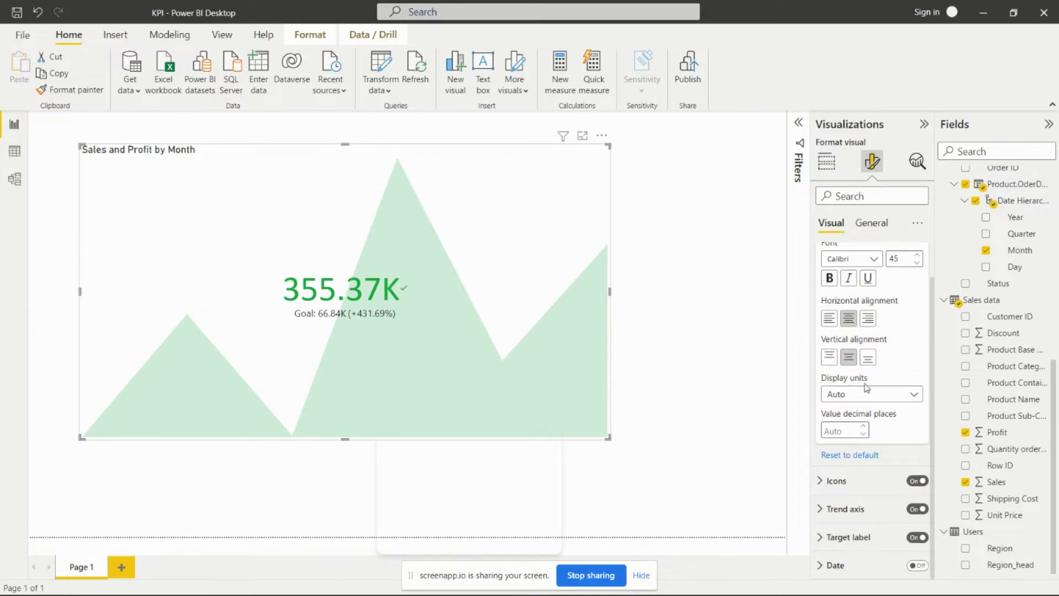
click(913, 393)
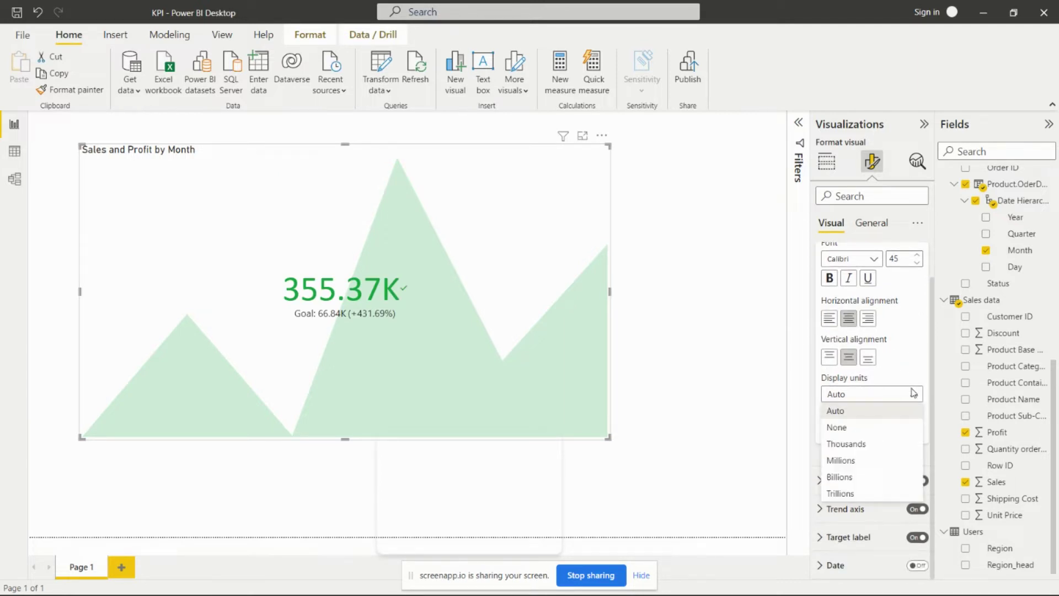
- Set the callout value's display units to Thousands, showing 355.37K against the 66.84K goal
click(845, 443)
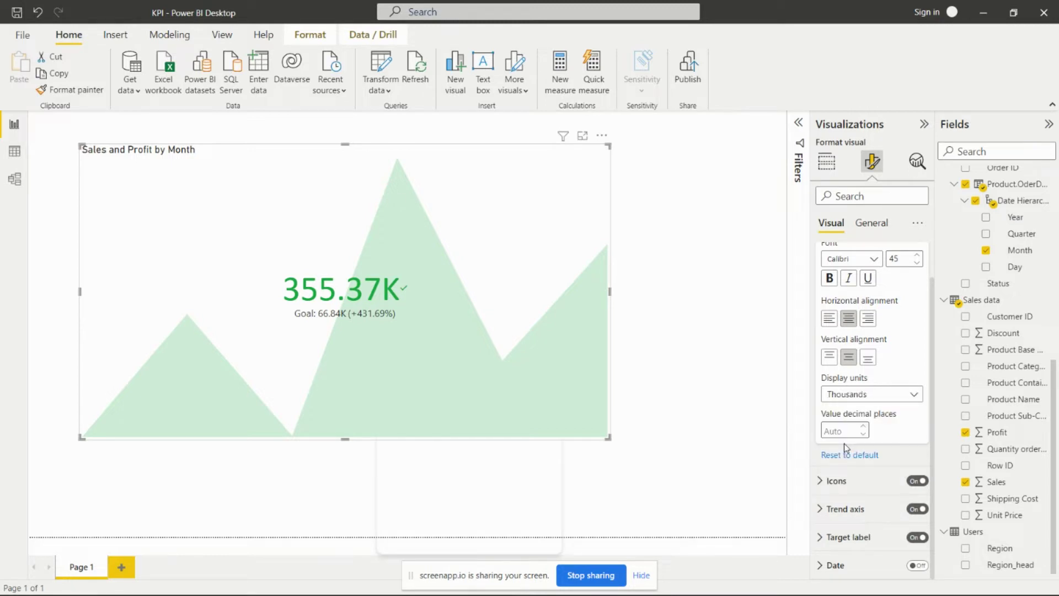
click(883, 394)
click(851, 414)
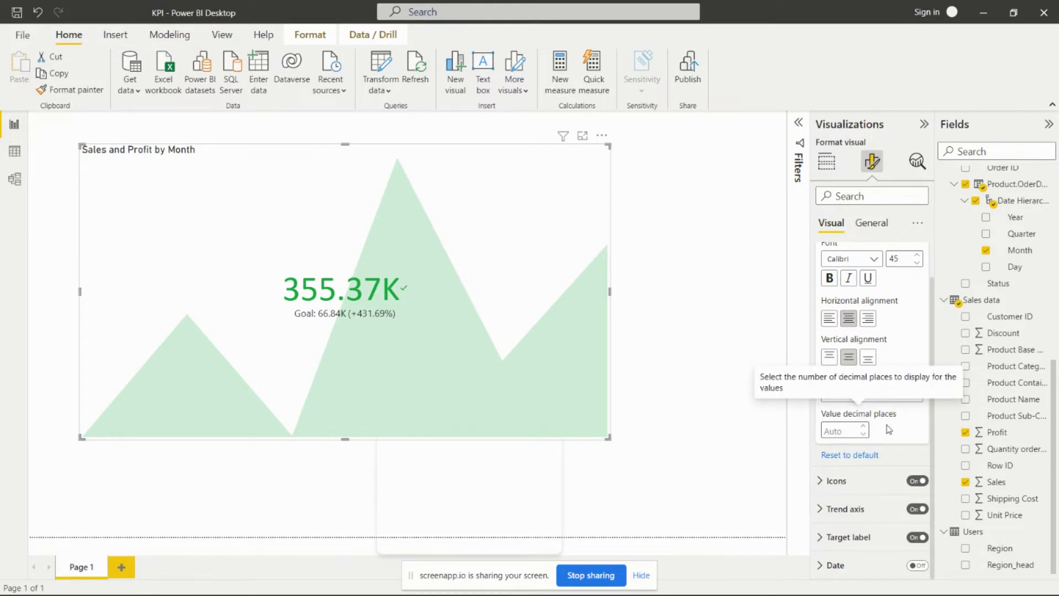
click(878, 397)
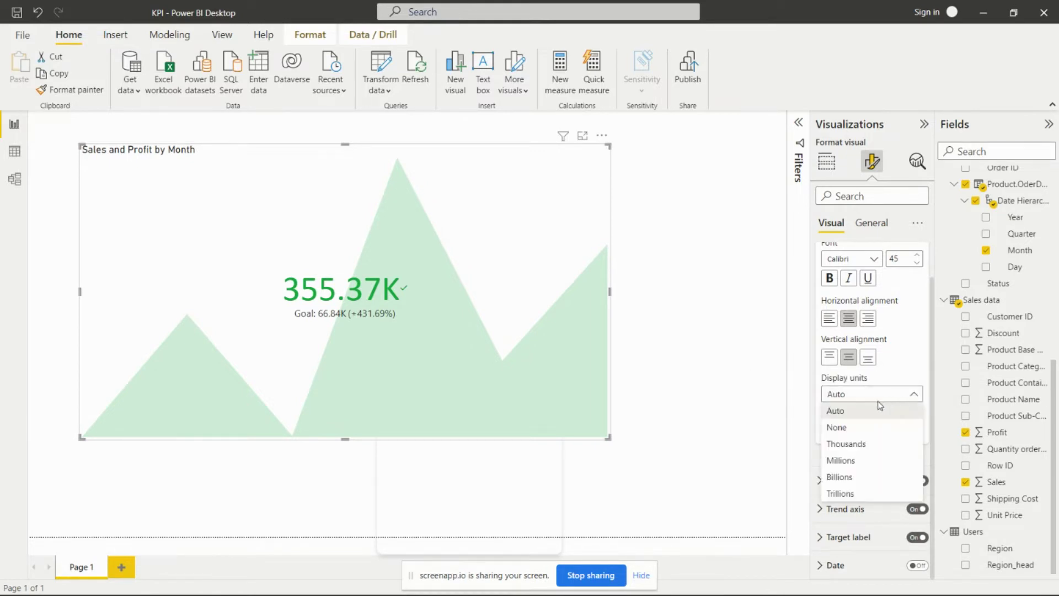
click(852, 428)
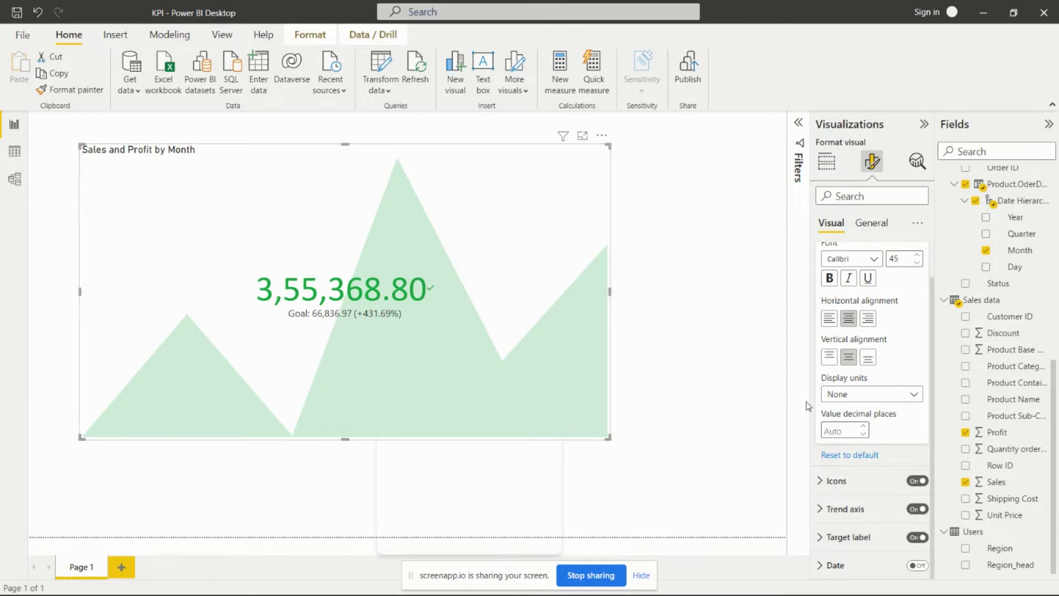
click(911, 394)
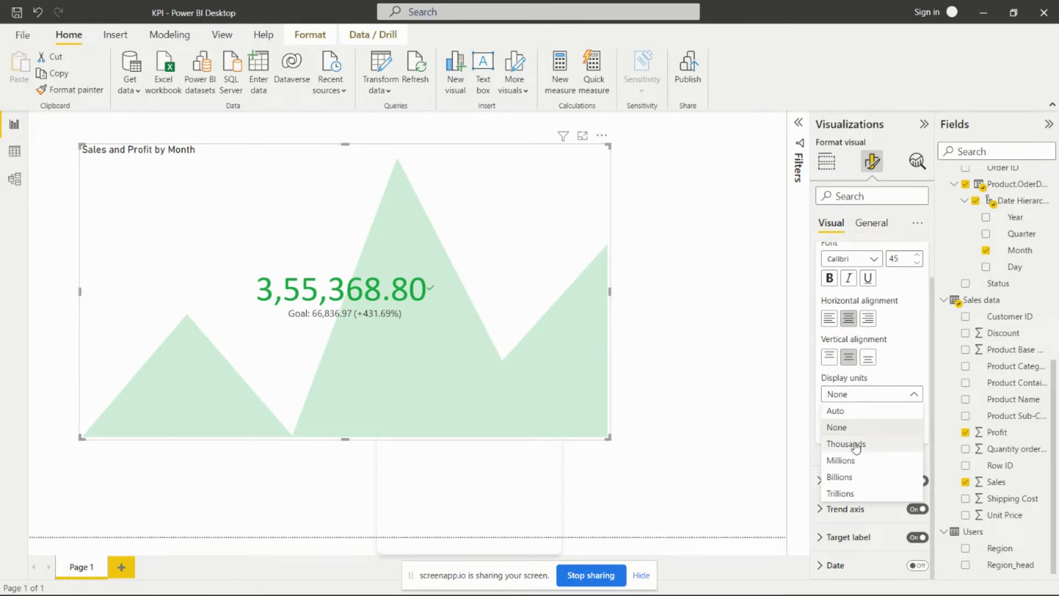
click(856, 446)
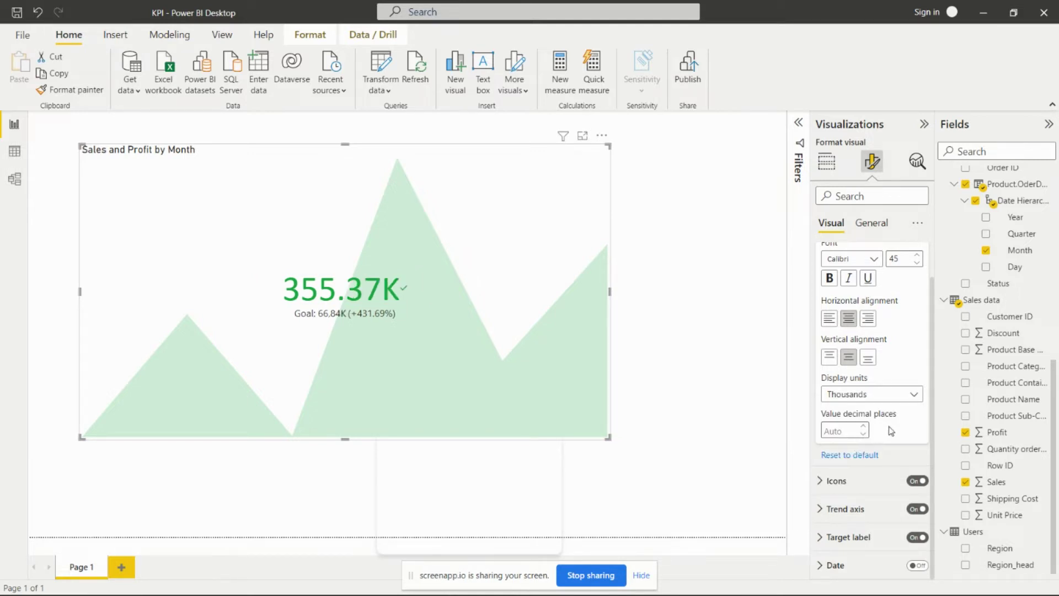
- Keep the status icon visible beside the value at 11 pt
click(821, 481)
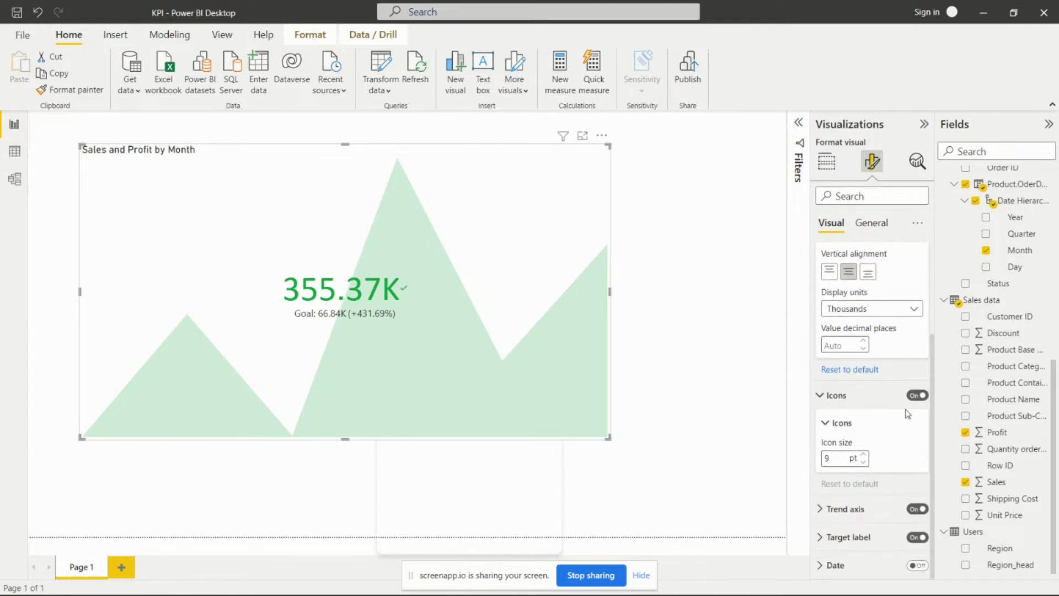
click(918, 395)
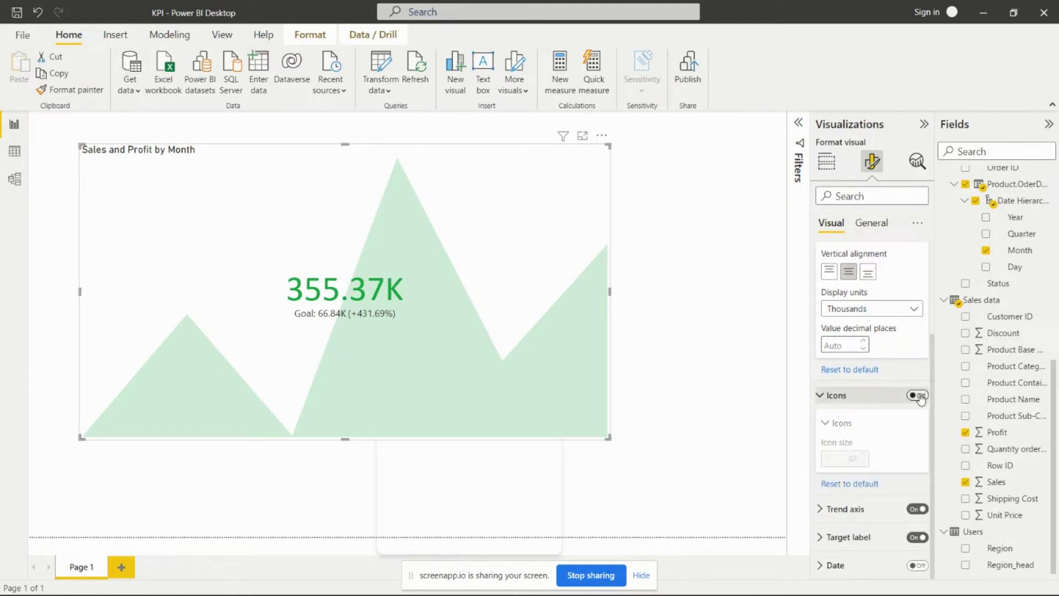
click(918, 396)
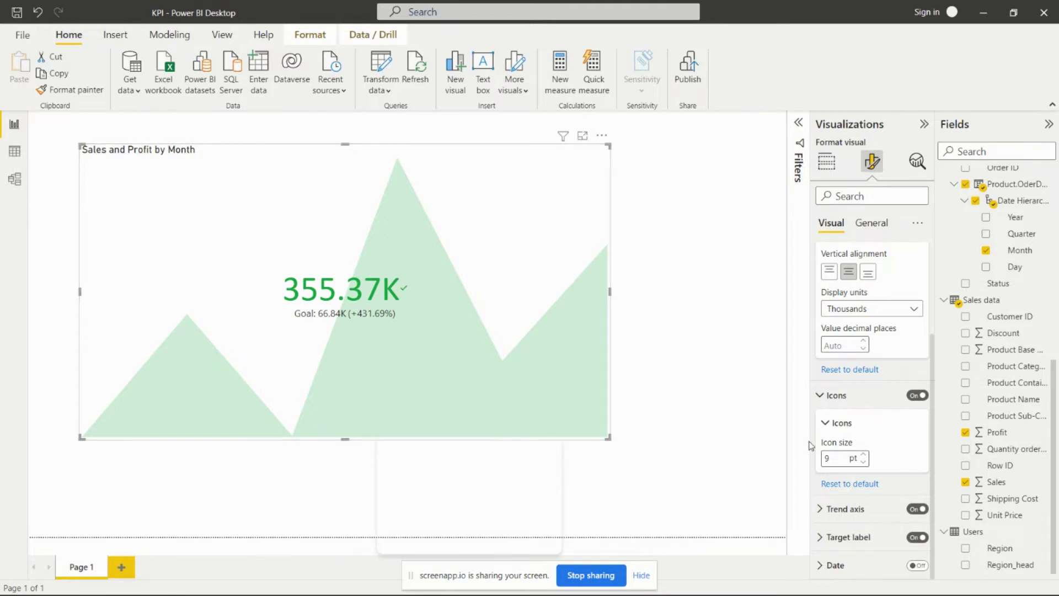
click(862, 456)
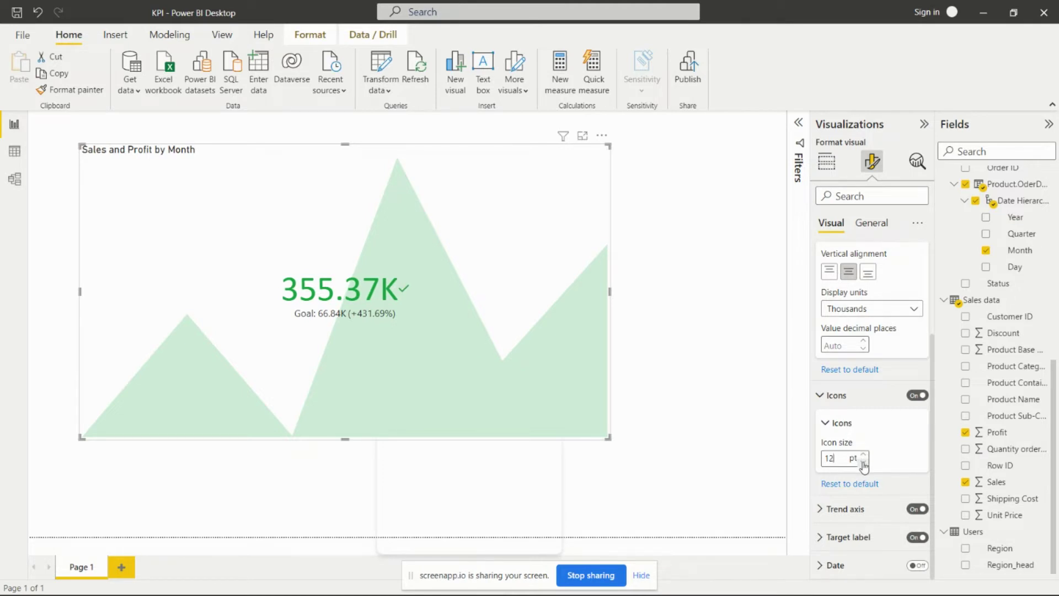
click(864, 463)
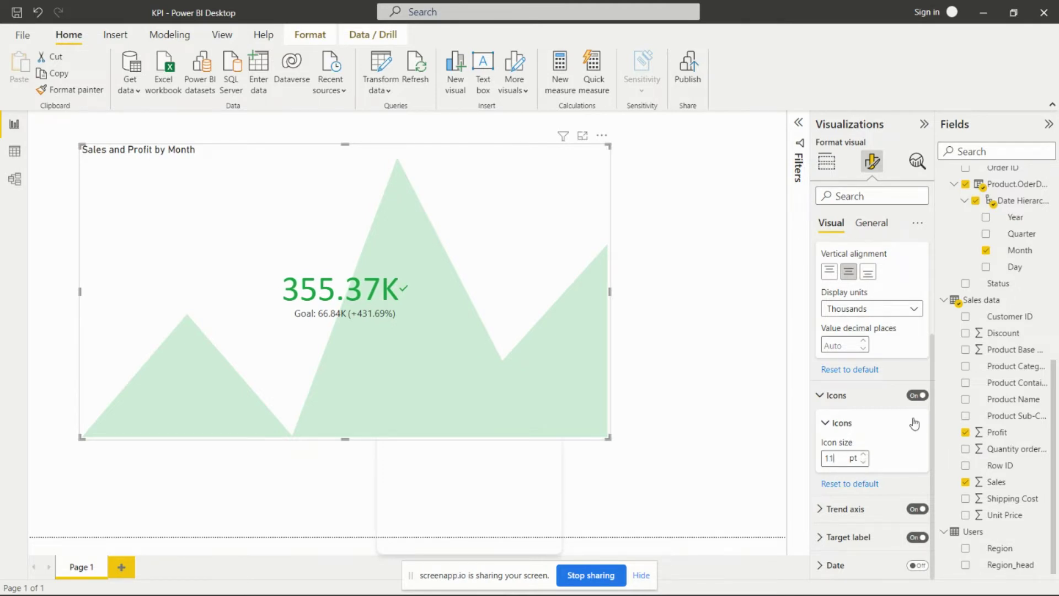
click(821, 395)
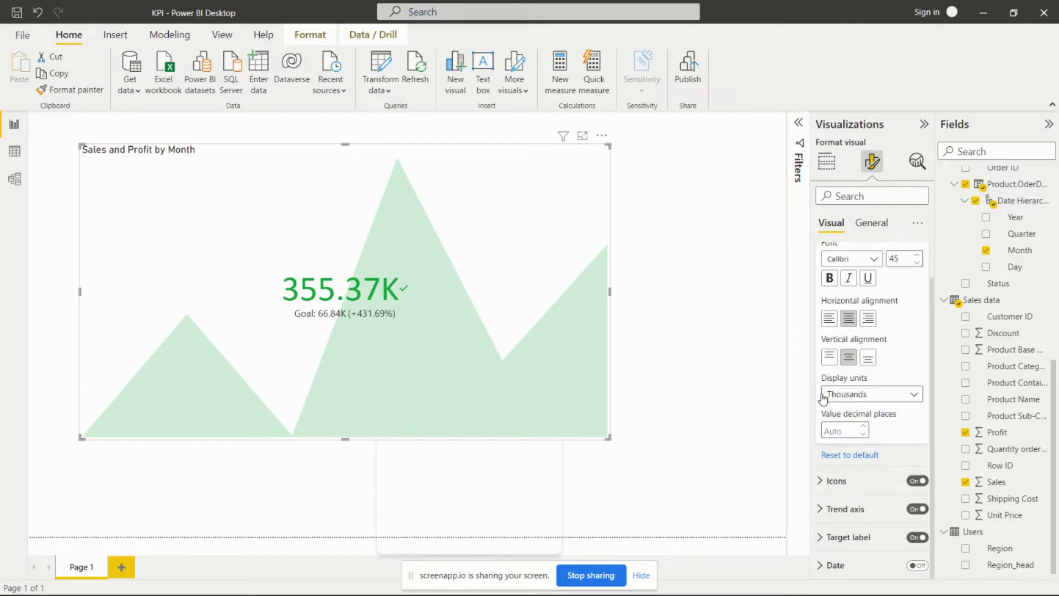
click(821, 509)
- Keep the good and neutral trend colours, set trend transparency to 36%, and hide the Goal label
scroll(869, 401, down, 3)
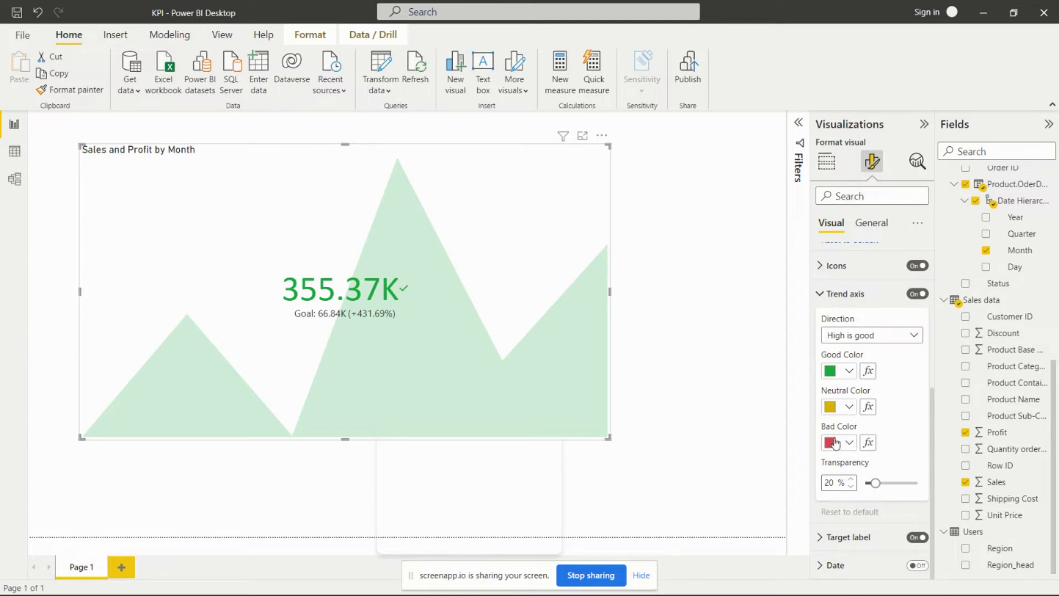
click(847, 407)
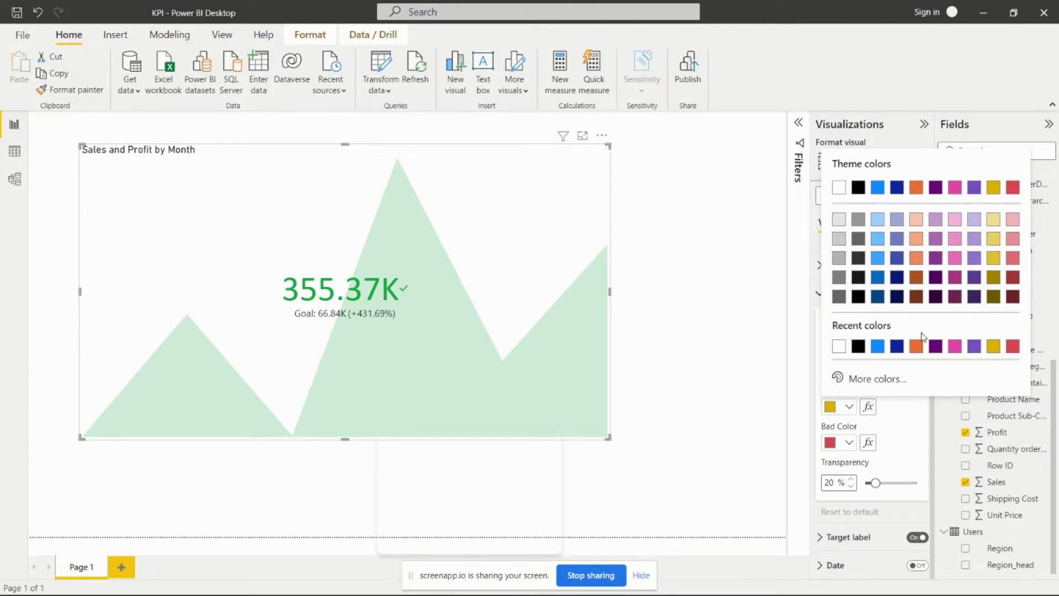
click(878, 413)
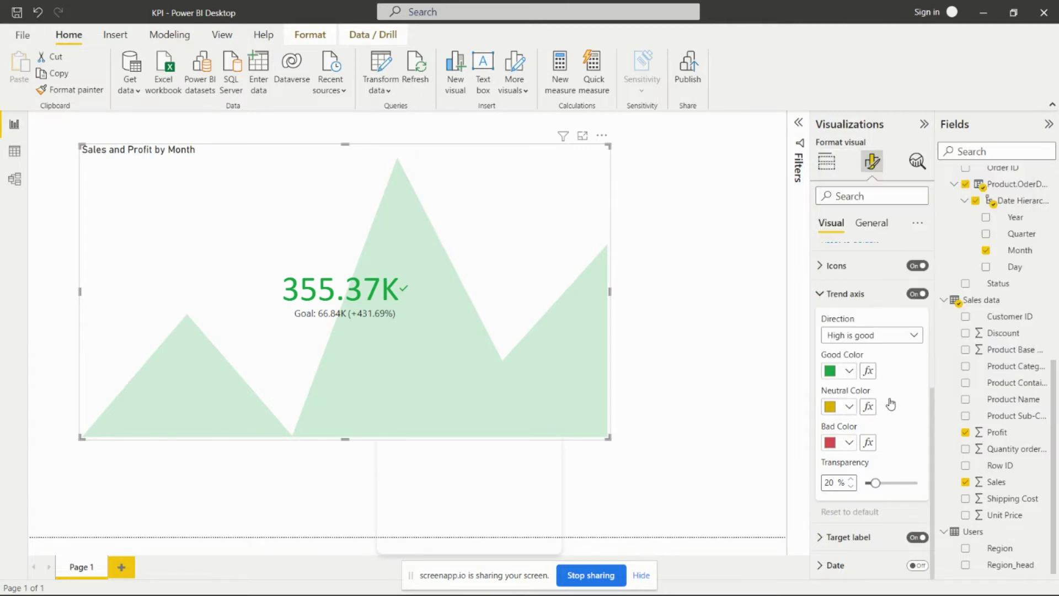
click(849, 372)
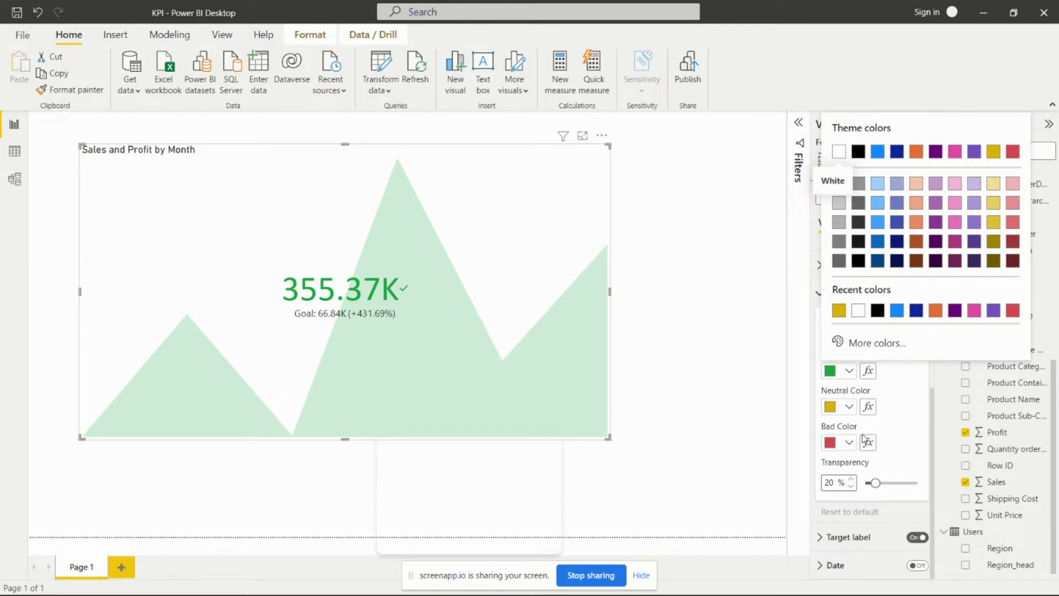
click(876, 422)
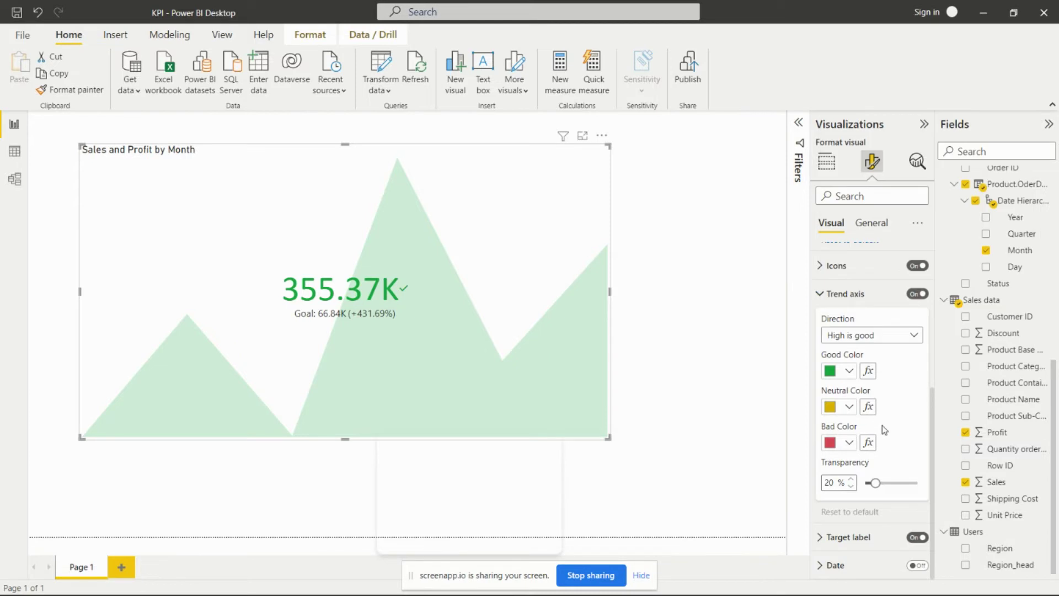
mouse_move(875, 482)
mouse_down()
mouse_move(898, 483)
mouse_move(884, 483)
mouse_up()
click(848, 537)
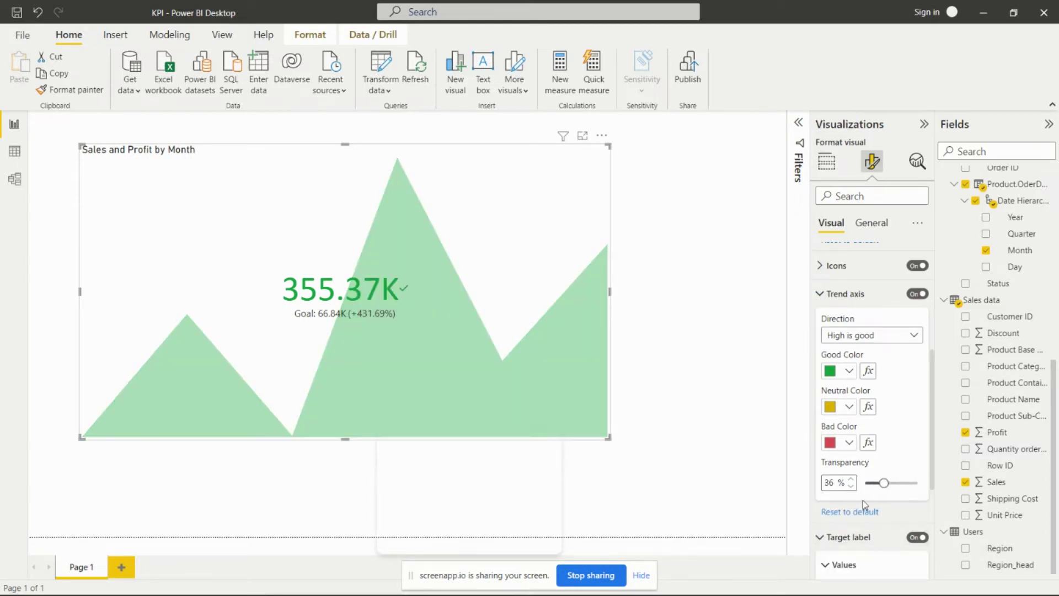
scroll(863, 500, down, 3)
click(917, 335)
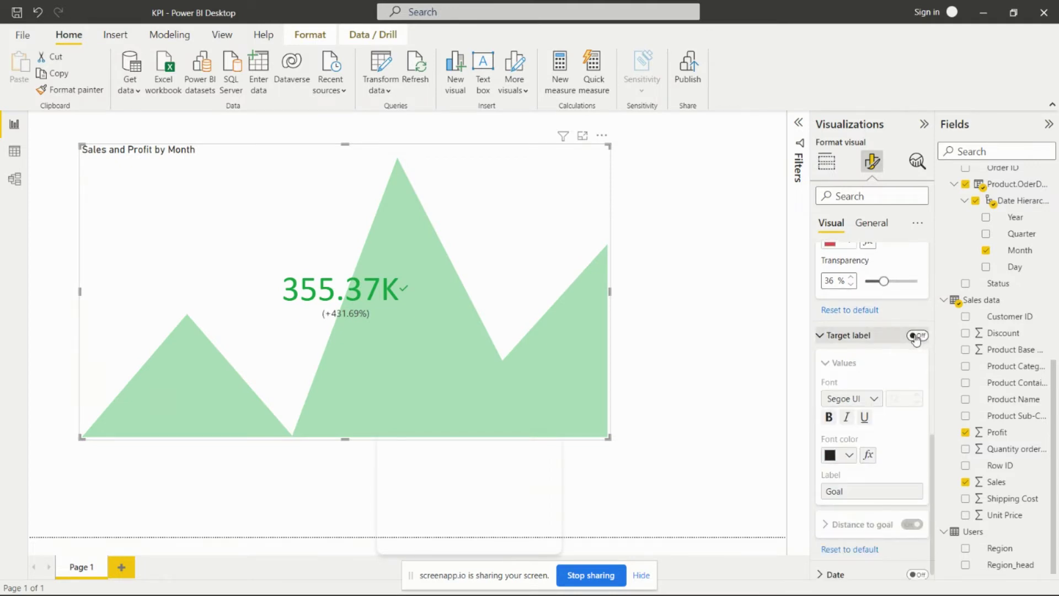
- Turn the Goal label back on and colour its text dark brown
click(915, 336)
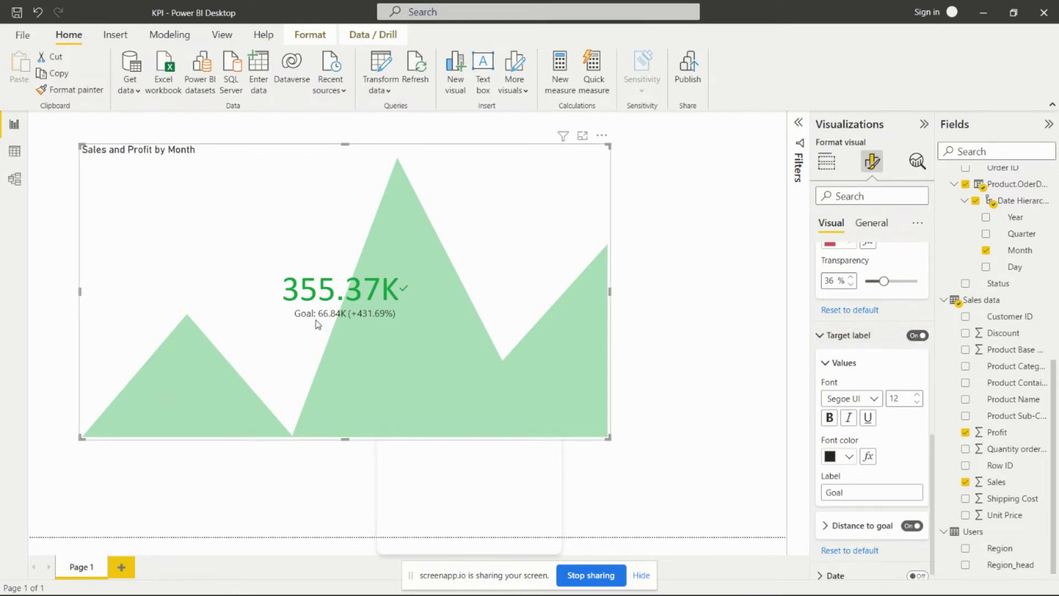
click(850, 458)
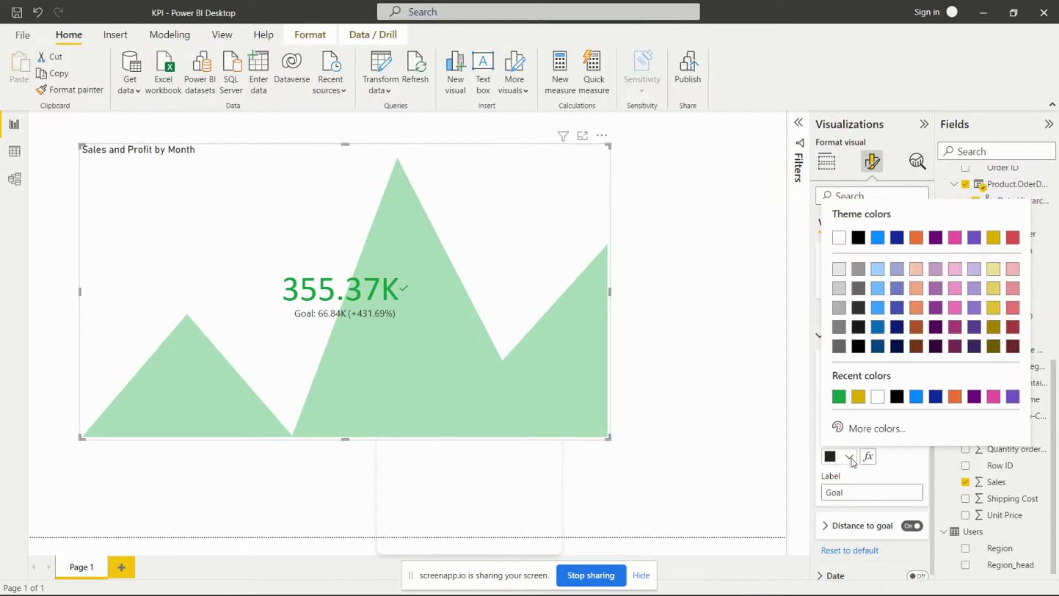
click(840, 397)
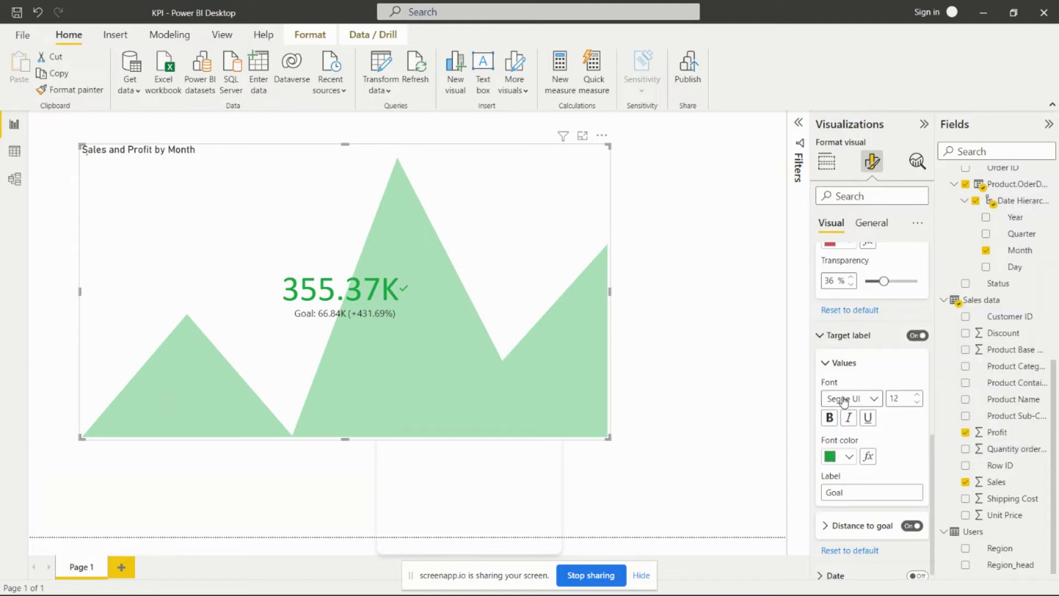
click(849, 457)
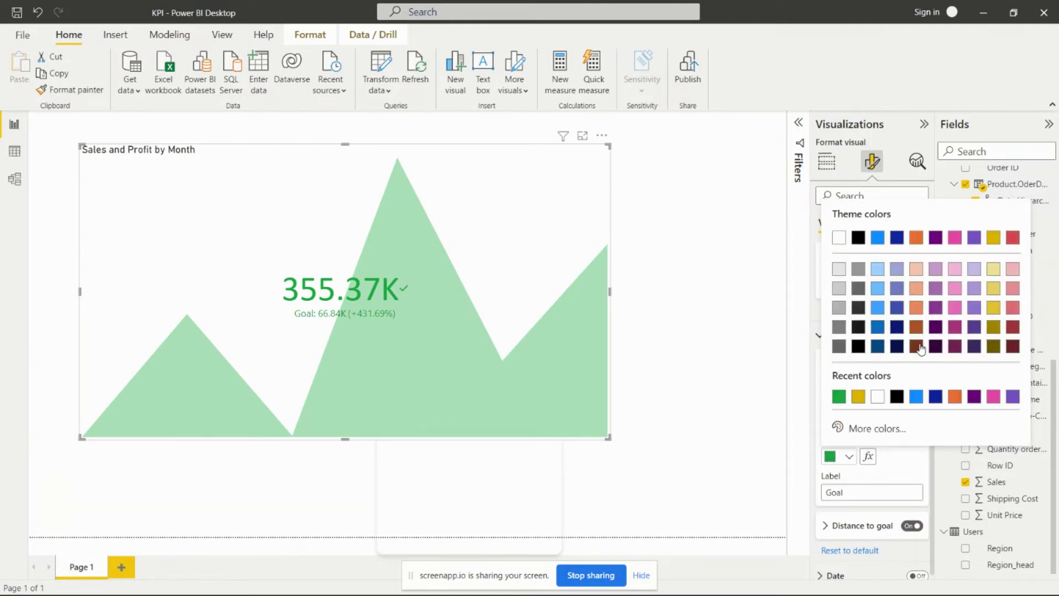
click(919, 347)
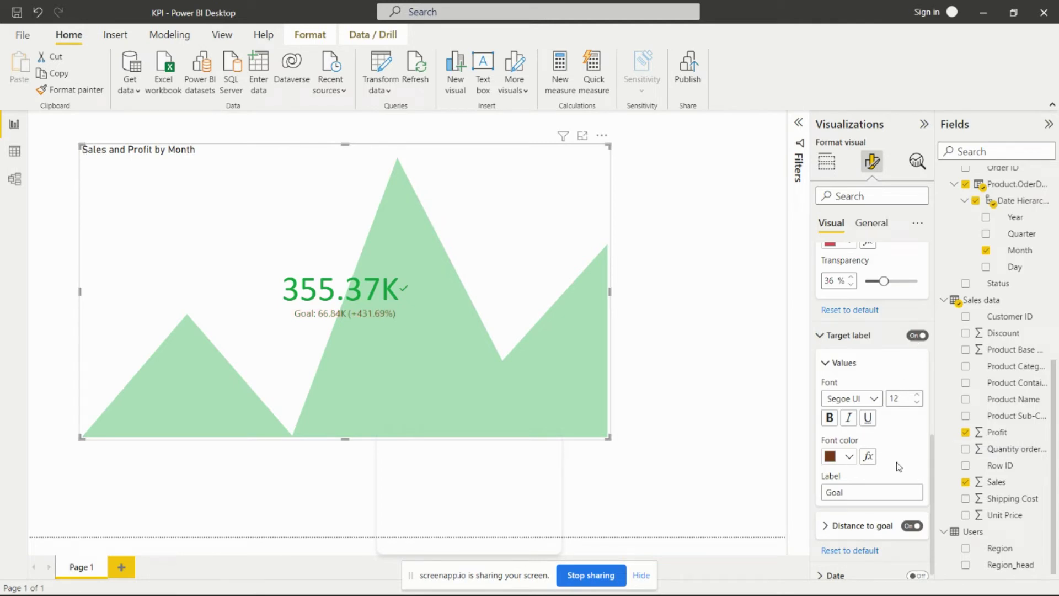
- Leave the Goal label text 'Goal' in regular style, without bold, italic or underline
click(833, 422)
click(849, 428)
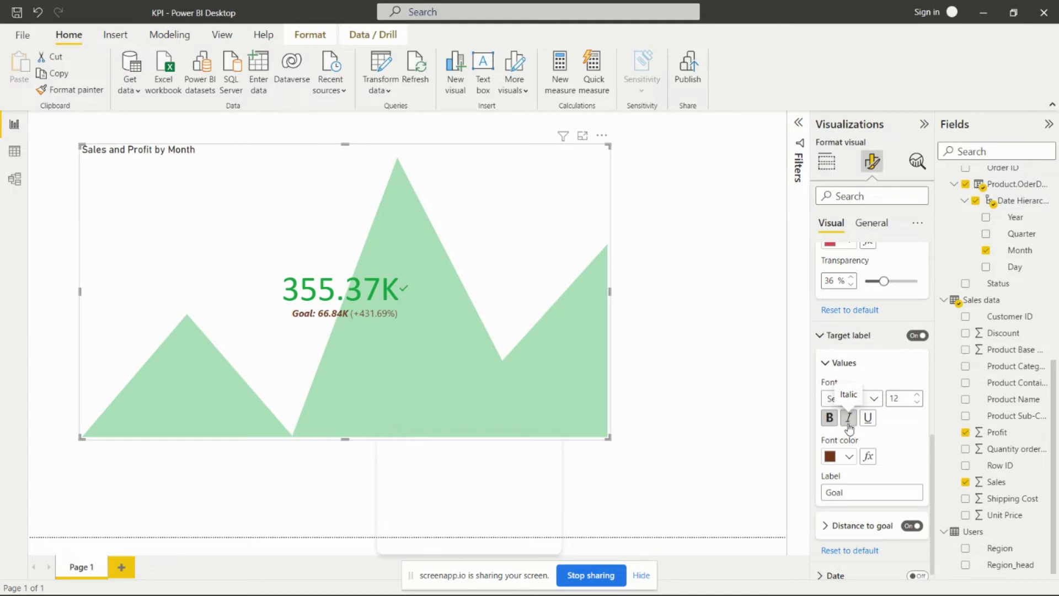
click(868, 419)
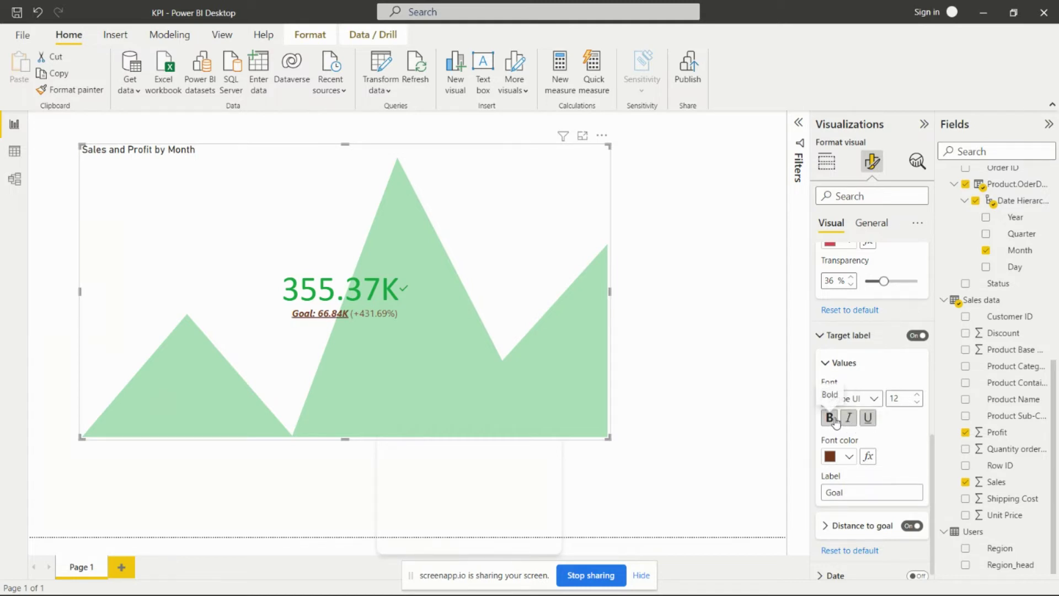
click(836, 422)
click(849, 420)
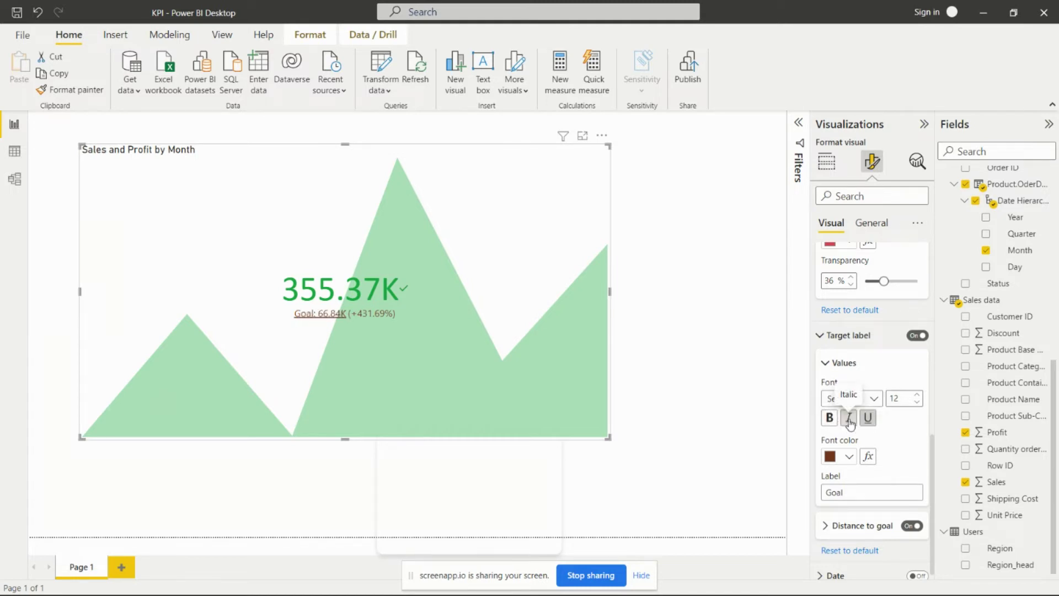
click(868, 420)
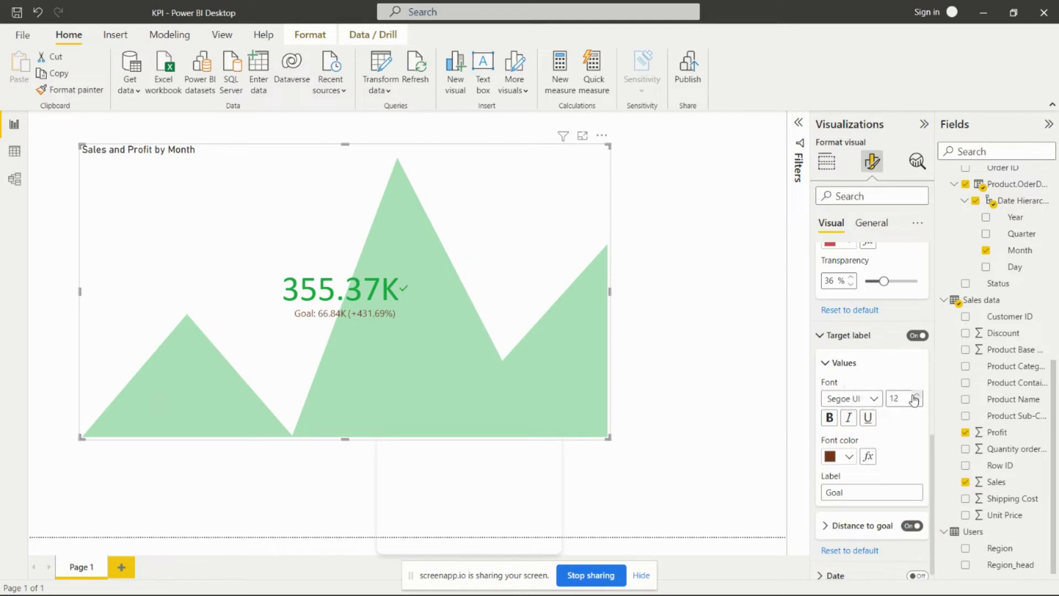
scroll(910, 433, down, 1)
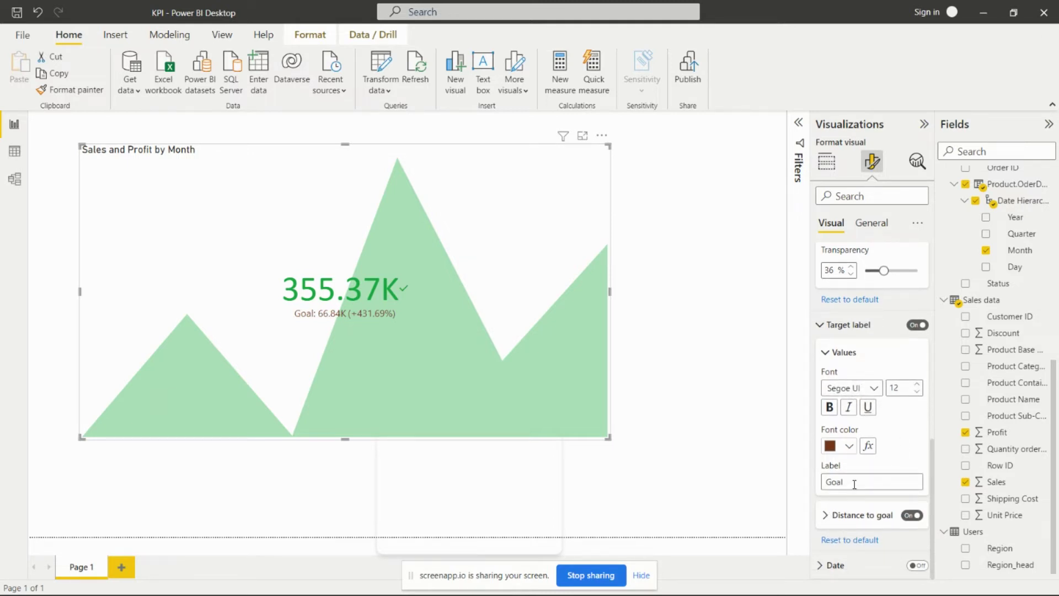
drag(851, 483, 821, 484)
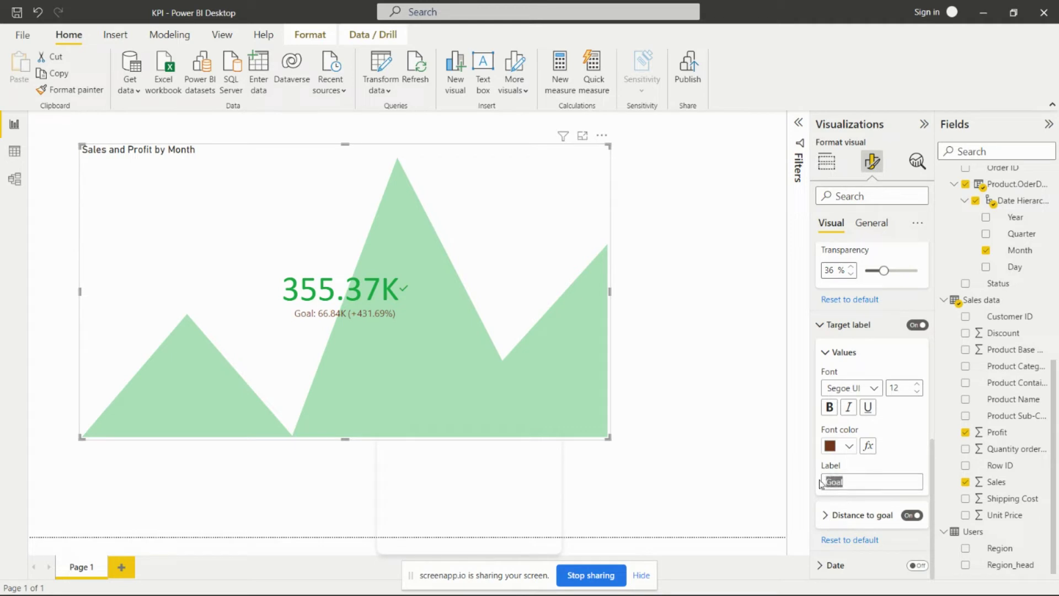
click(855, 482)
- Keep the distance to goal switched on in Percent style, showing (+431.69%)
click(831, 515)
scroll(882, 441, down, 5)
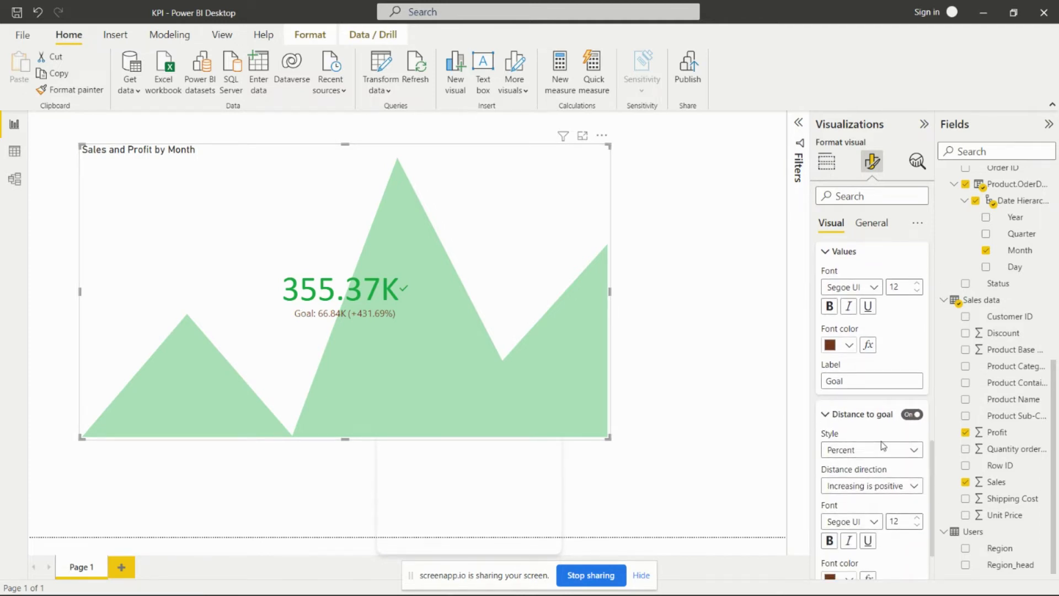
click(912, 353)
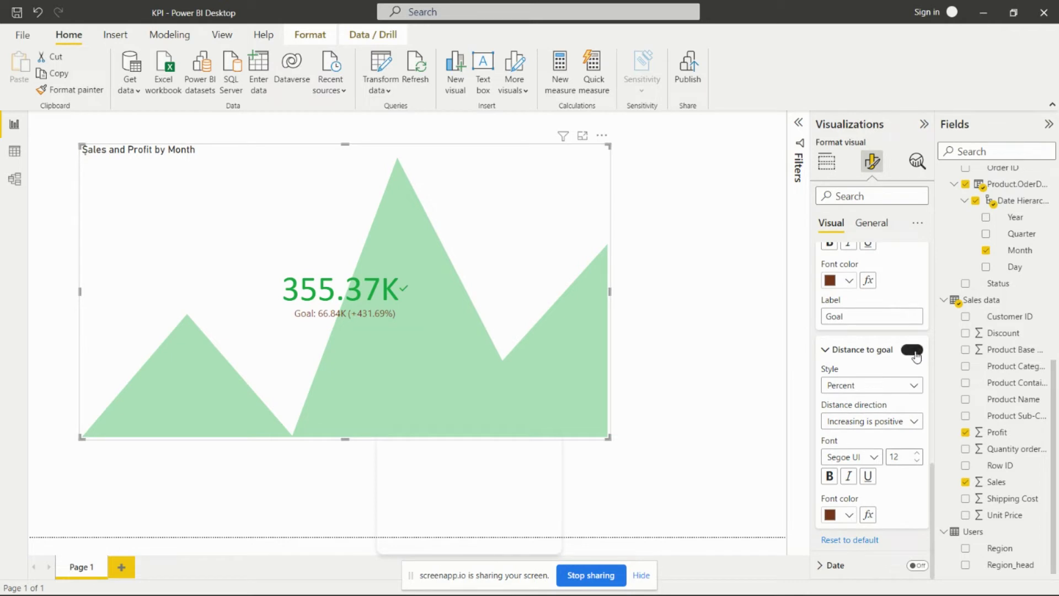
click(913, 352)
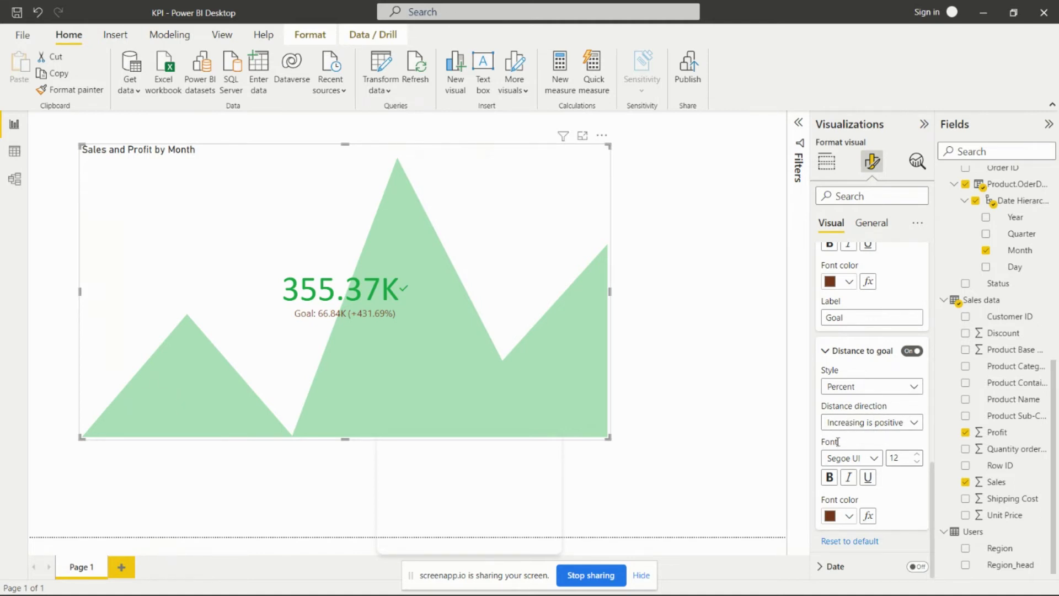
click(912, 389)
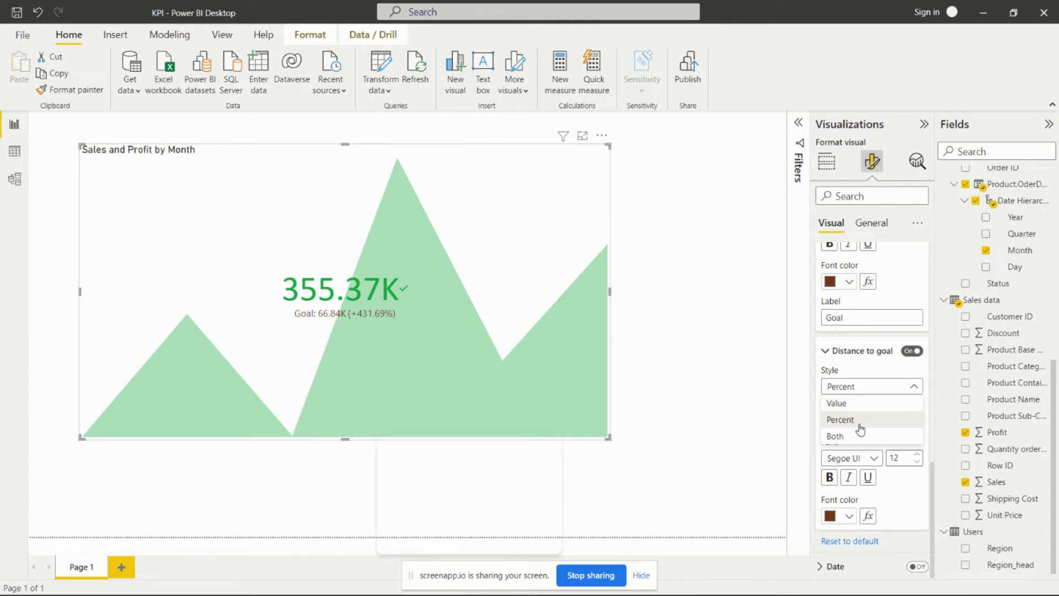
click(894, 497)
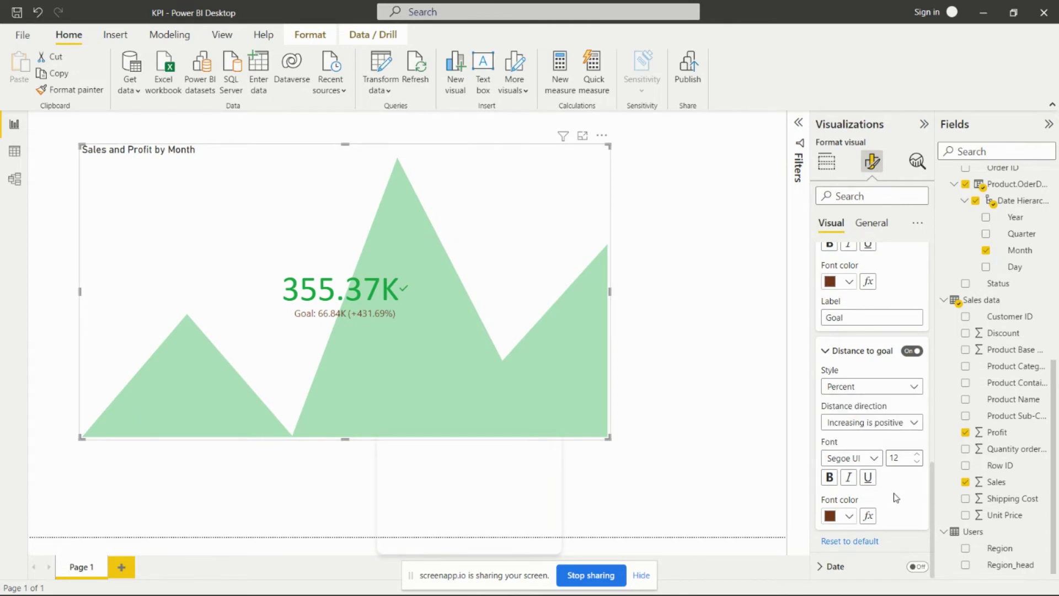
- Turn on the June date label, then view the General properties showing size 500 by 897
click(835, 566)
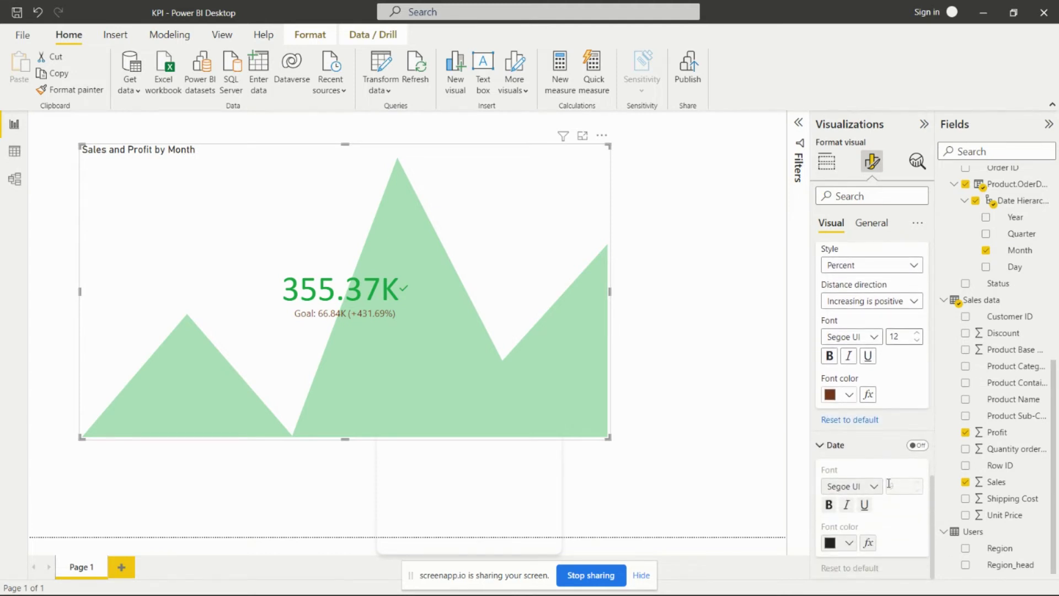
click(917, 446)
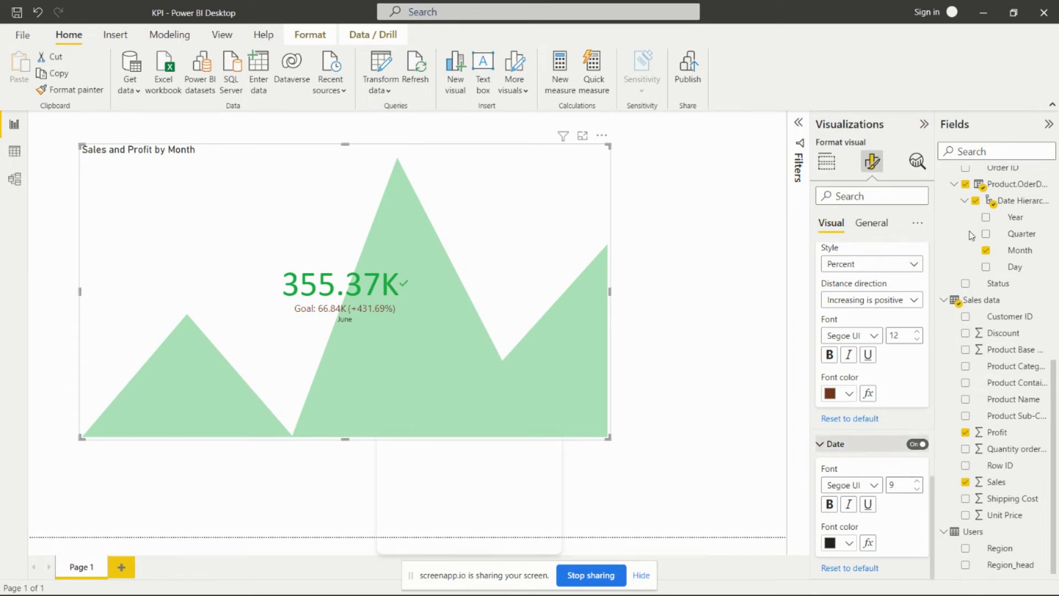
click(869, 224)
click(822, 257)
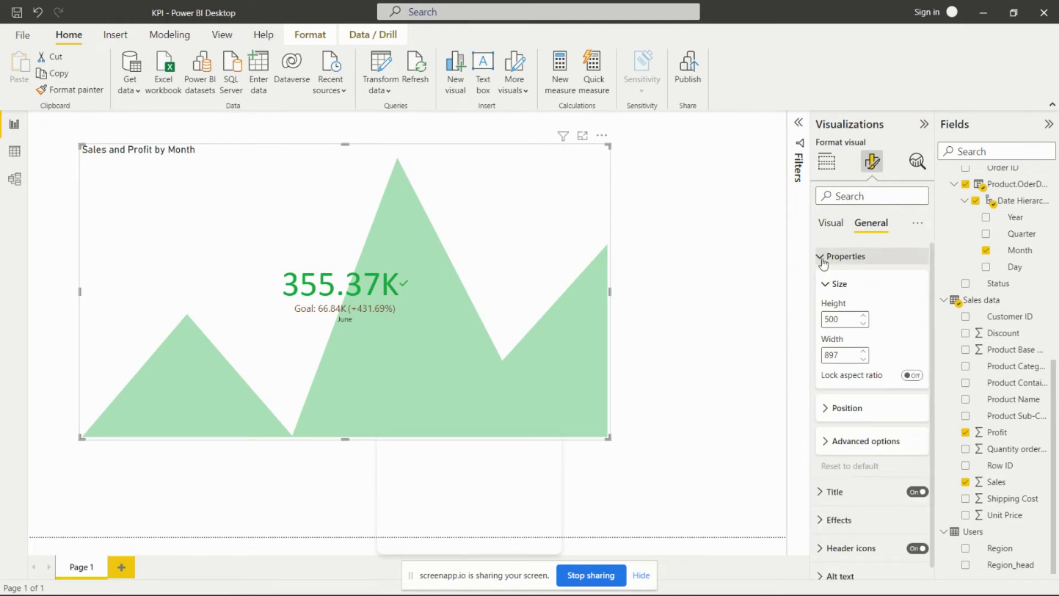
- Keep the title at Heading 3 and make its text white
click(822, 259)
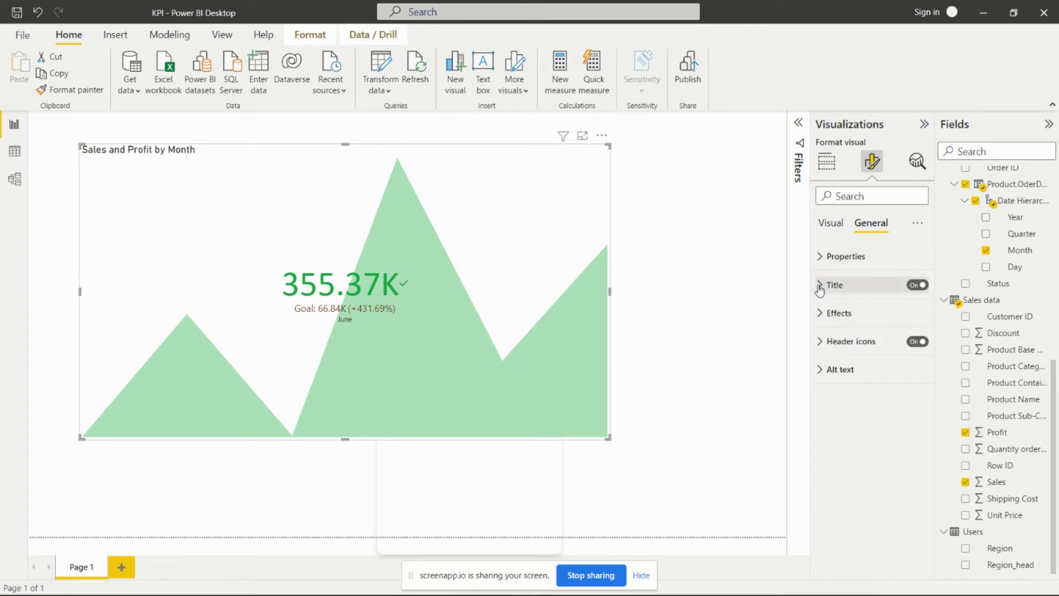
click(819, 286)
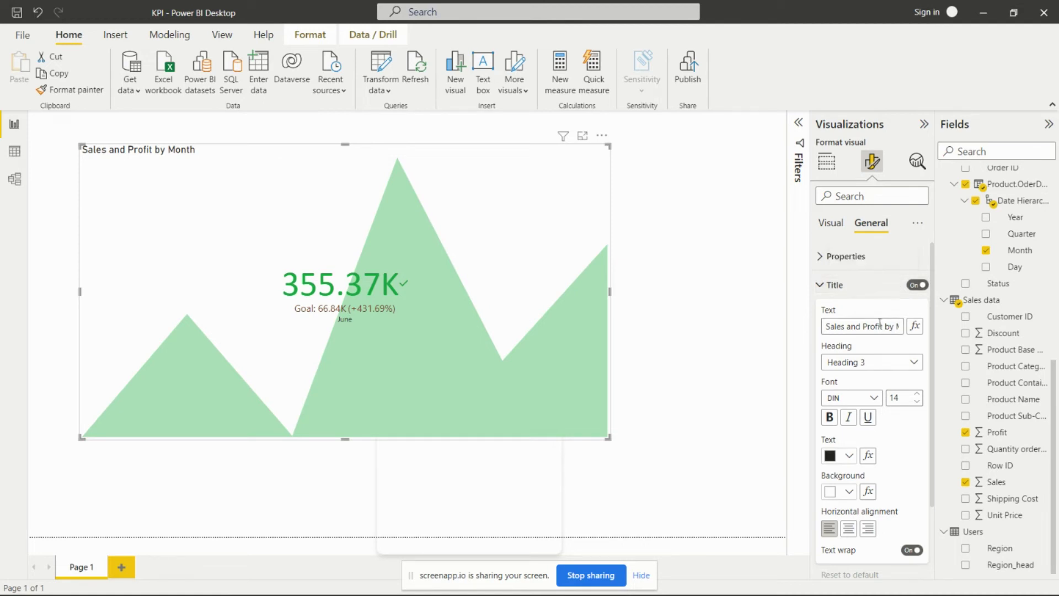
click(917, 367)
click(917, 364)
scroll(873, 414, down, 3)
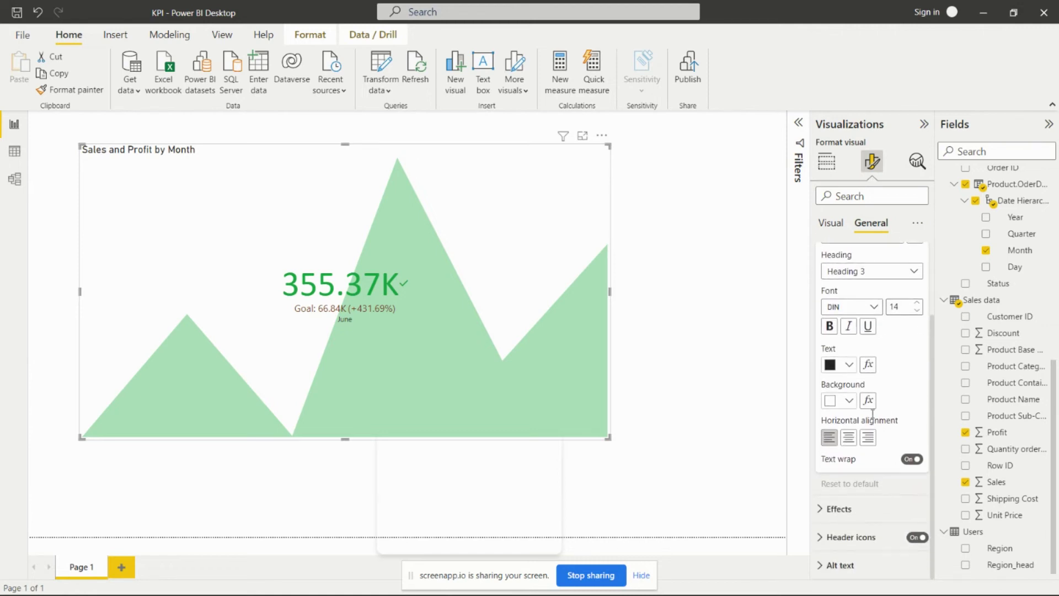
click(850, 365)
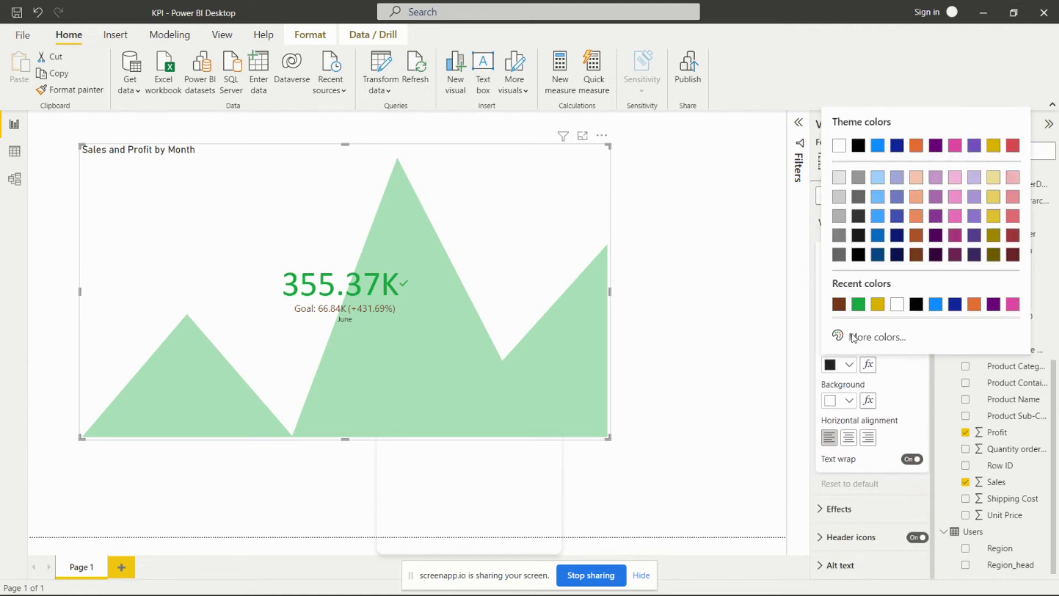
click(897, 304)
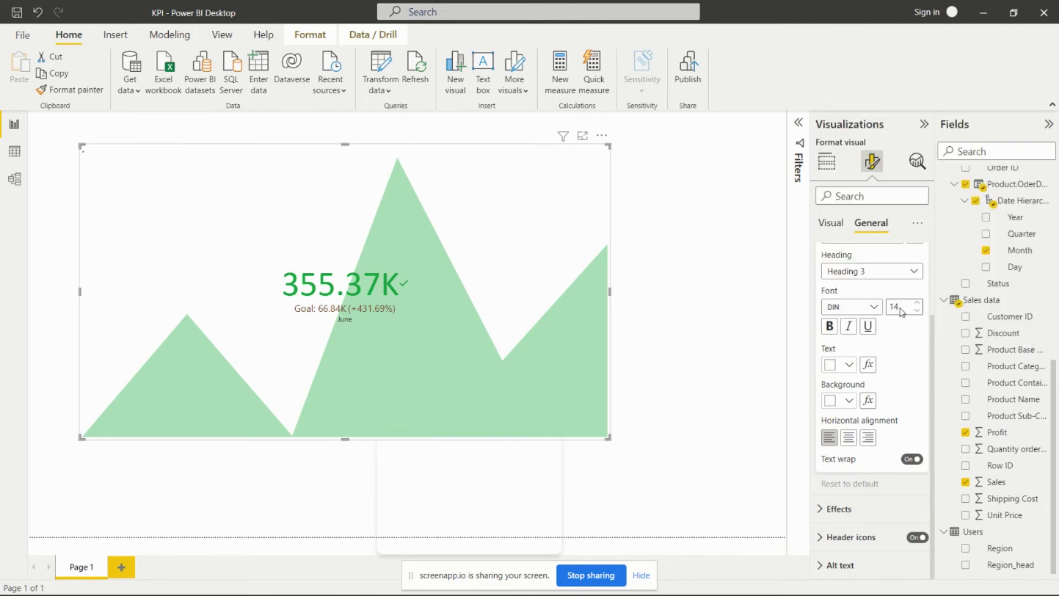
- Give the title bar a green background, centre the title, and set font size 19
click(850, 400)
click(863, 347)
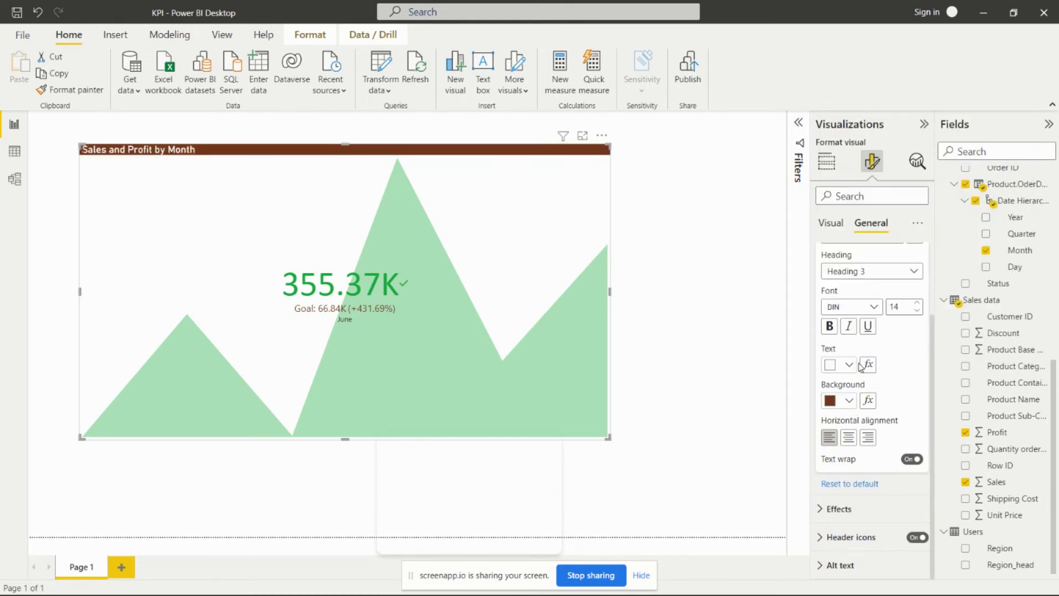
click(849, 401)
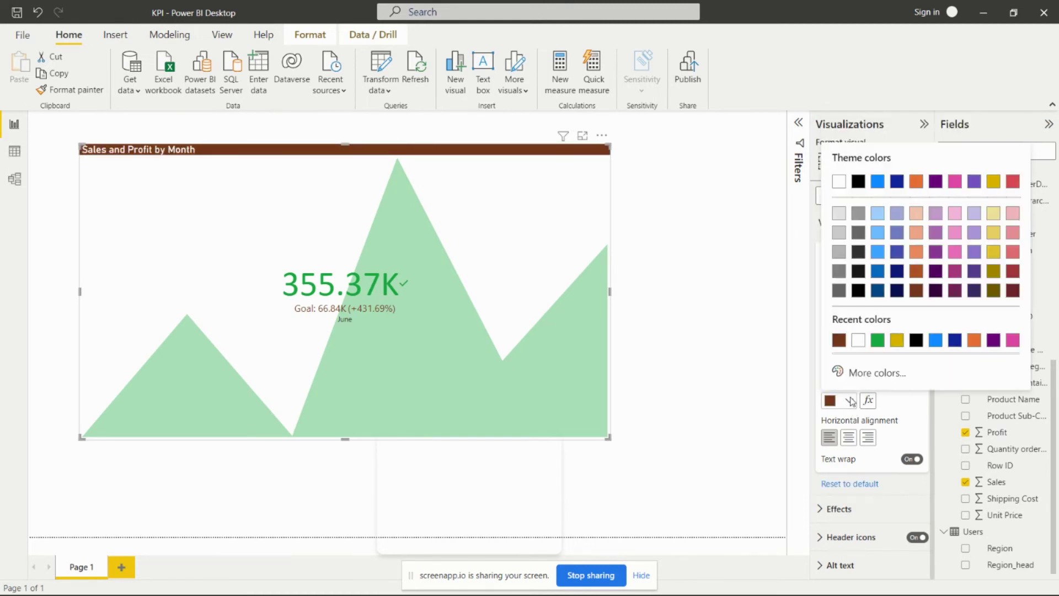
click(878, 340)
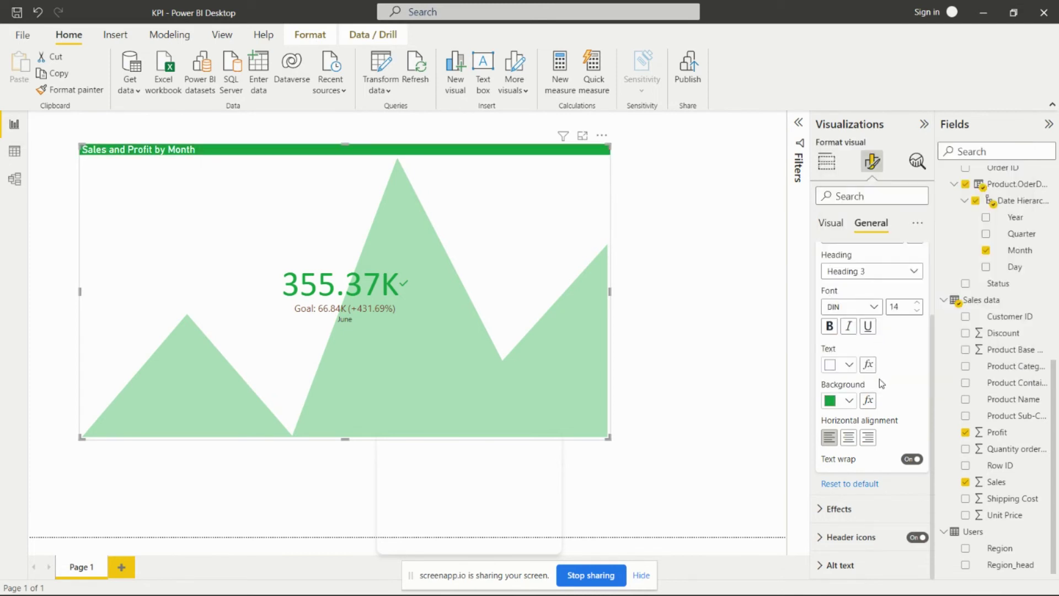
click(849, 440)
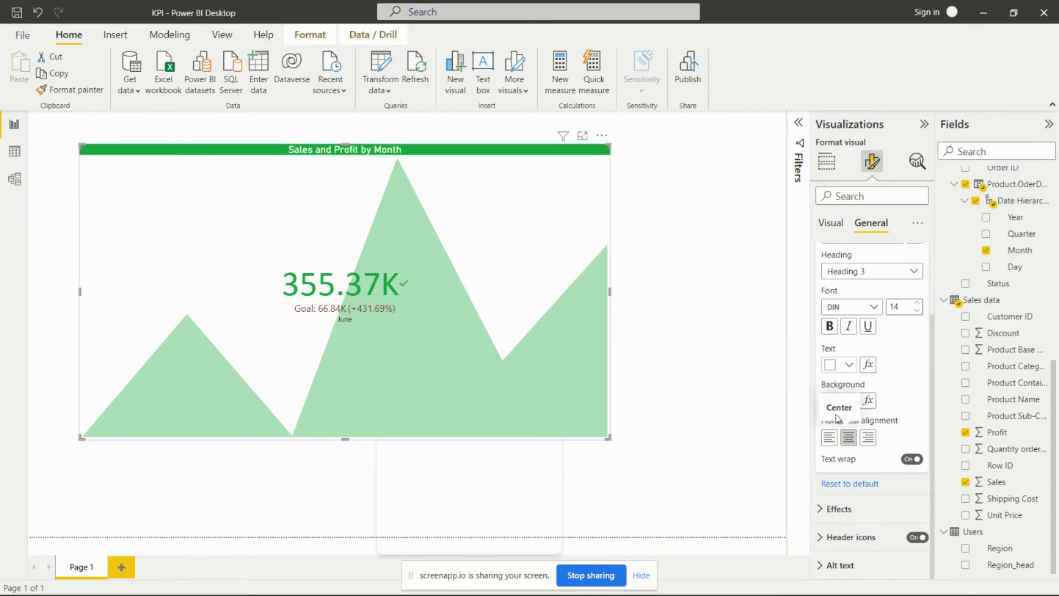
click(918, 303)
click(918, 304)
click(918, 303)
click(917, 304)
click(918, 304)
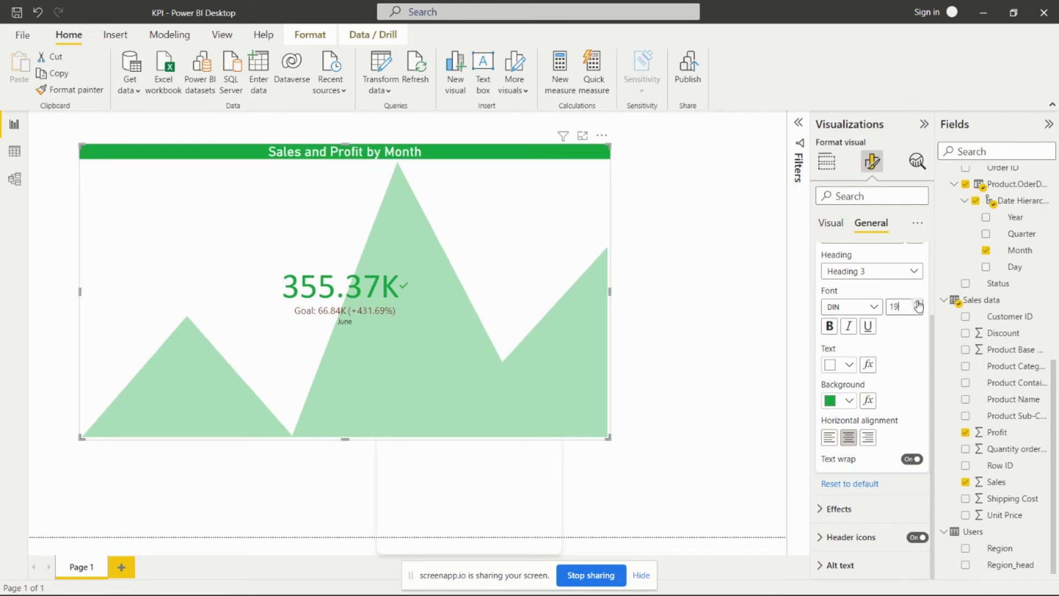
- Set the title font to Calibri with bold, italic and underline
scroll(869, 397, up, 3)
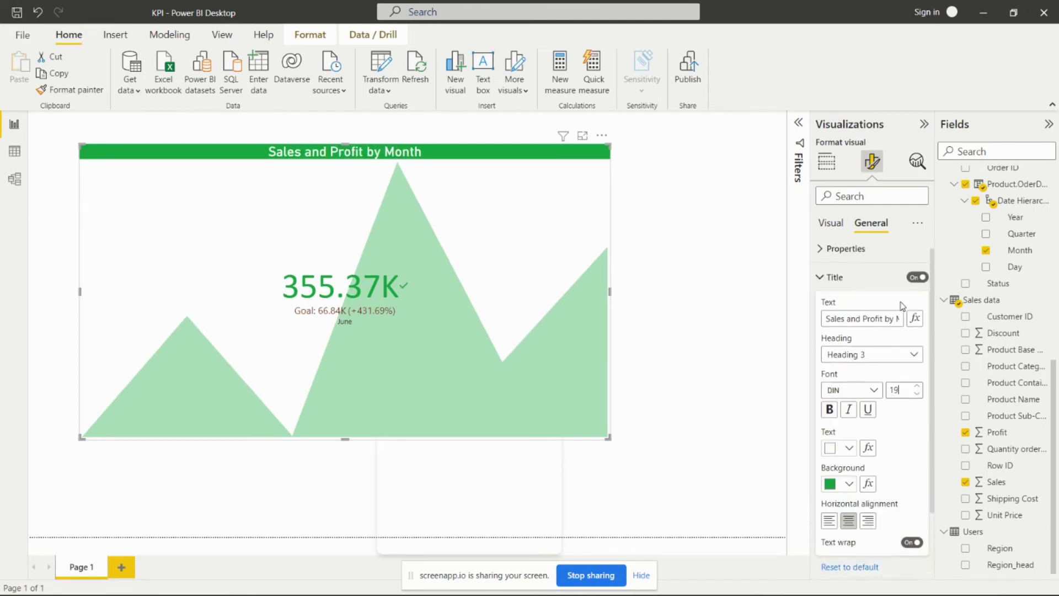
click(868, 399)
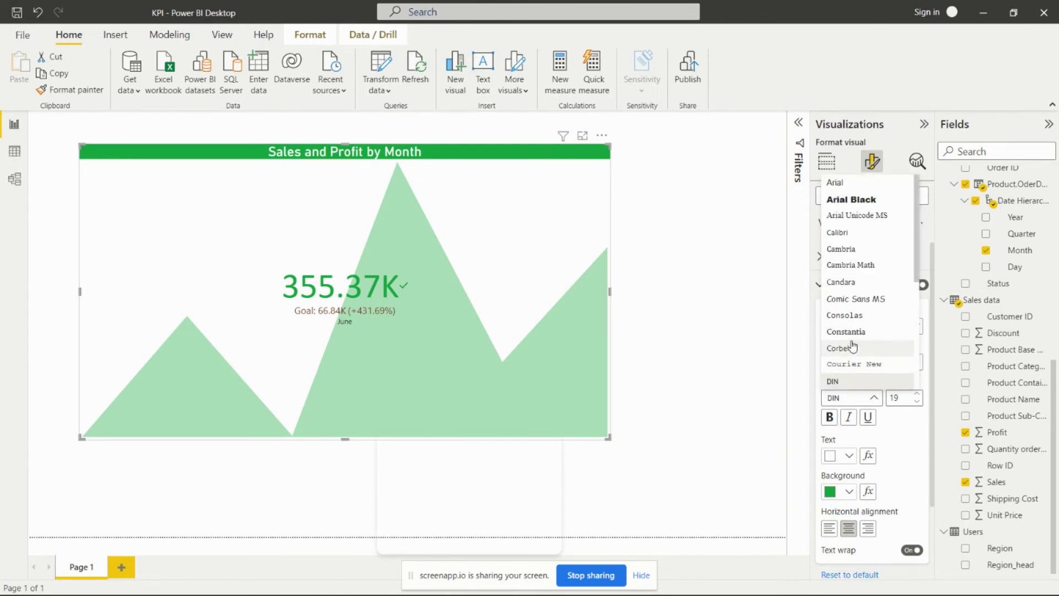
click(863, 233)
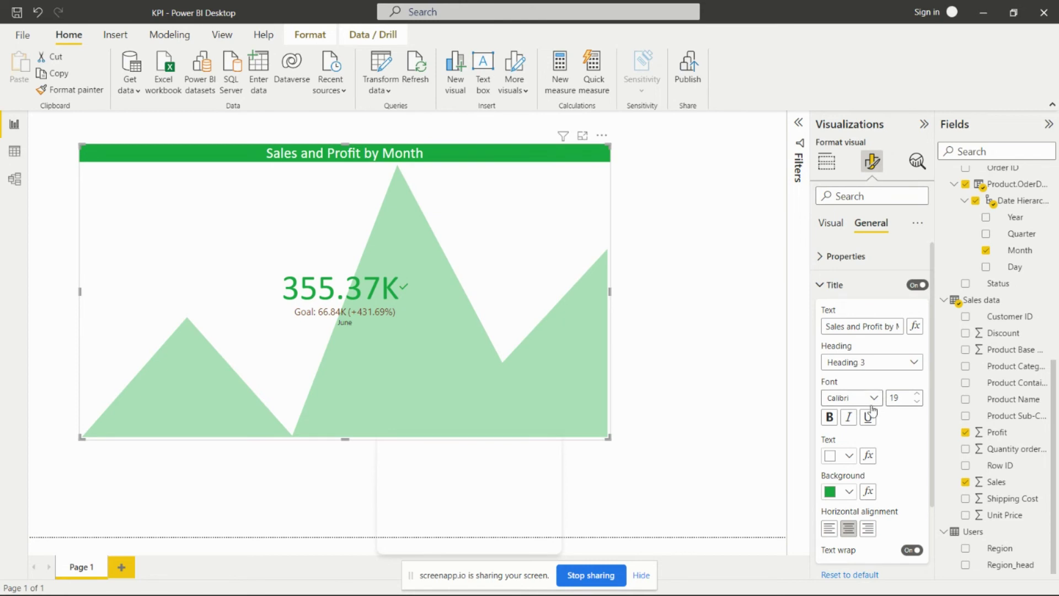
click(831, 418)
click(849, 420)
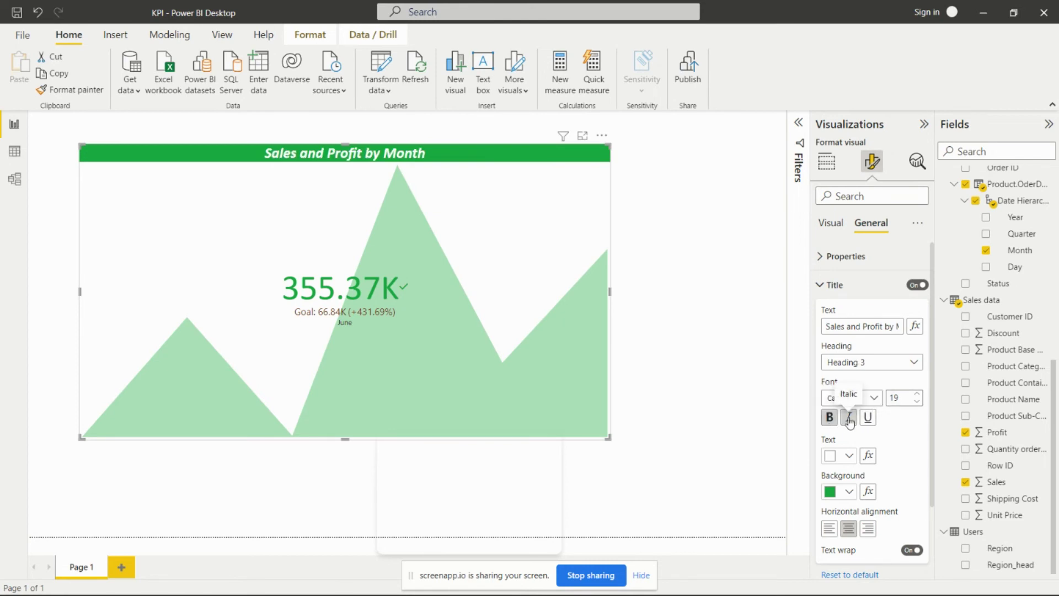
click(870, 418)
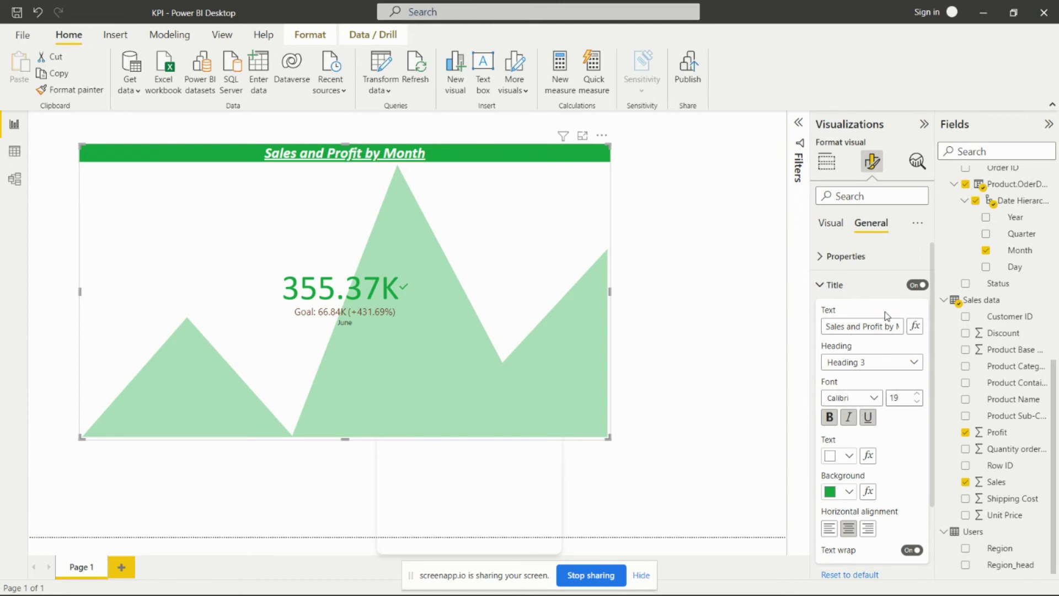
scroll(877, 386, down, 3)
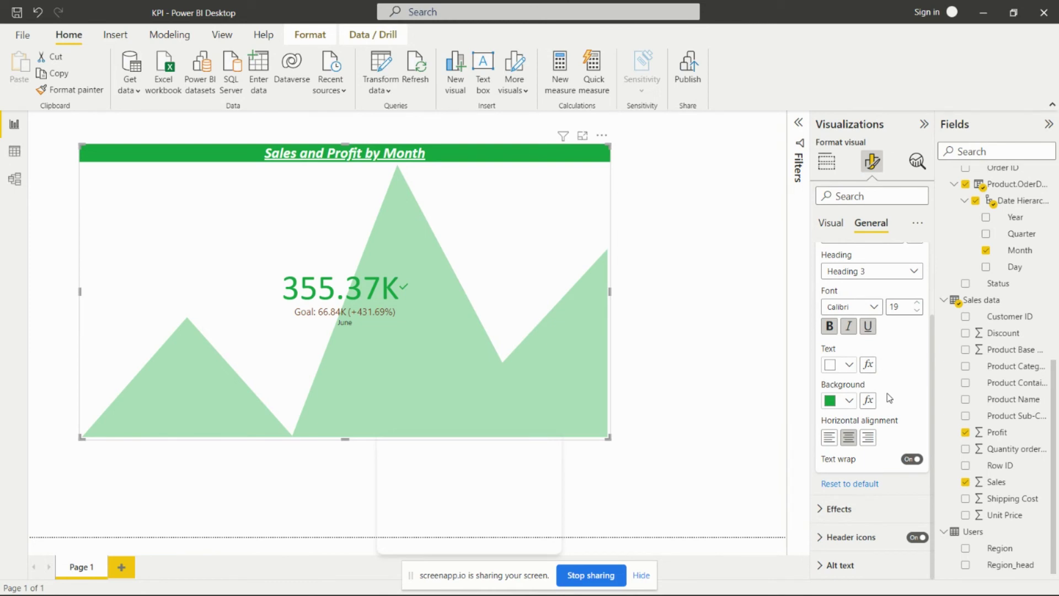
scroll(889, 398, up, 2)
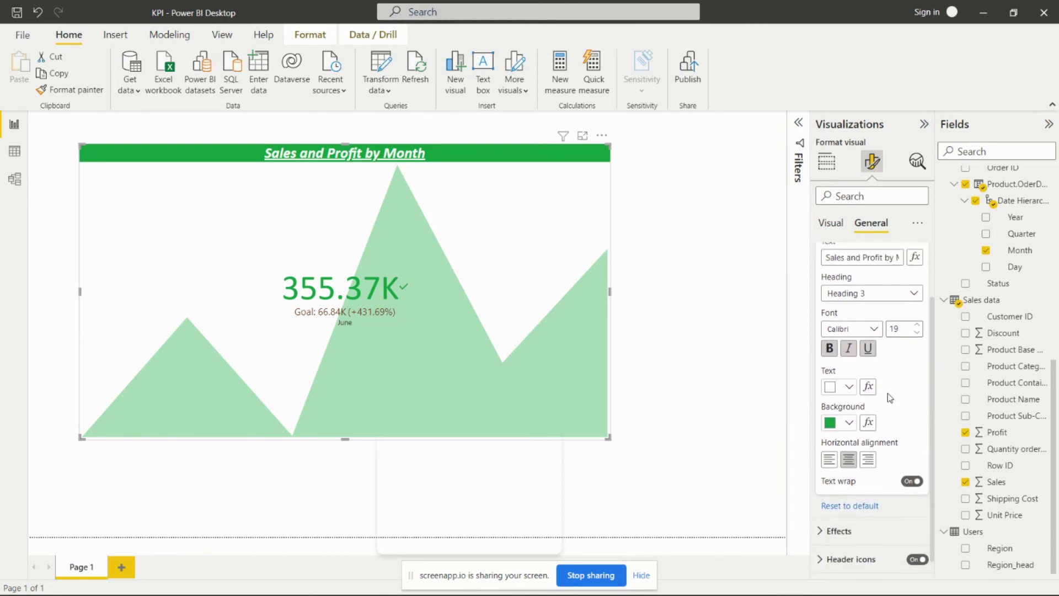
click(830, 245)
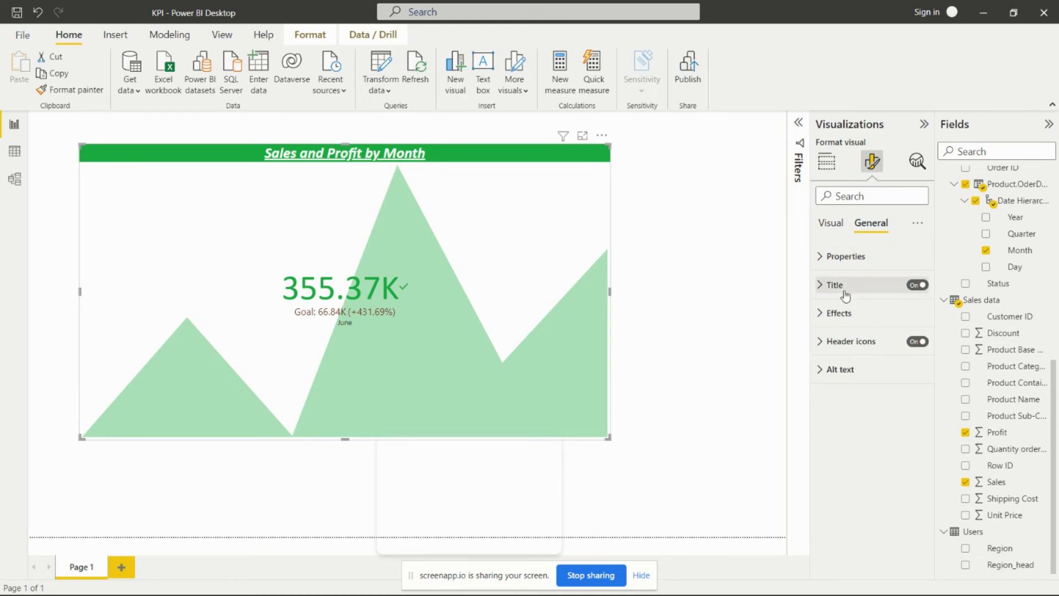
- Set the Effects background colour to light grey with 80% transparency
click(822, 314)
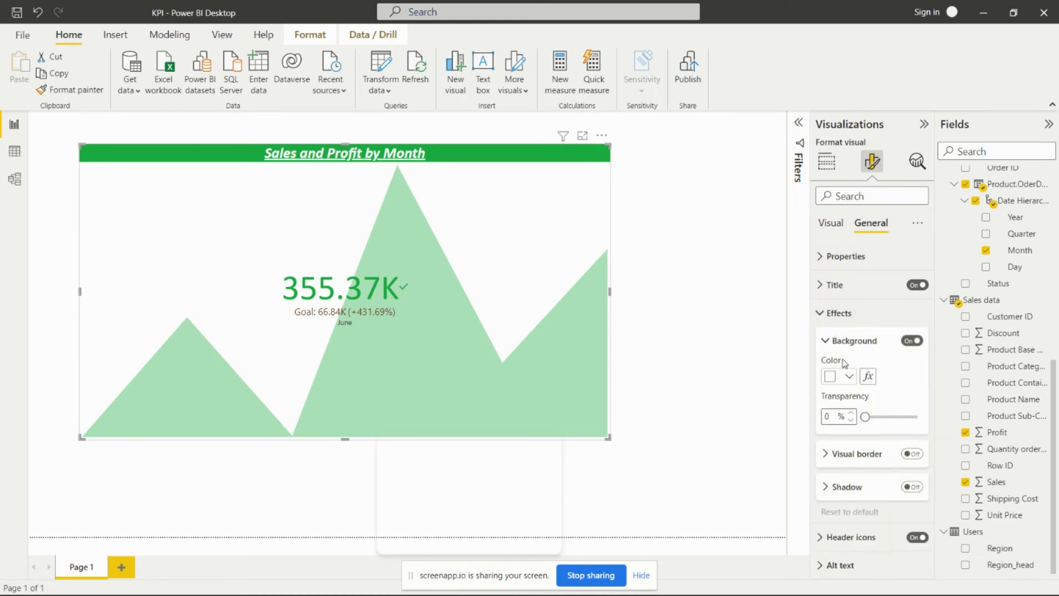
click(850, 376)
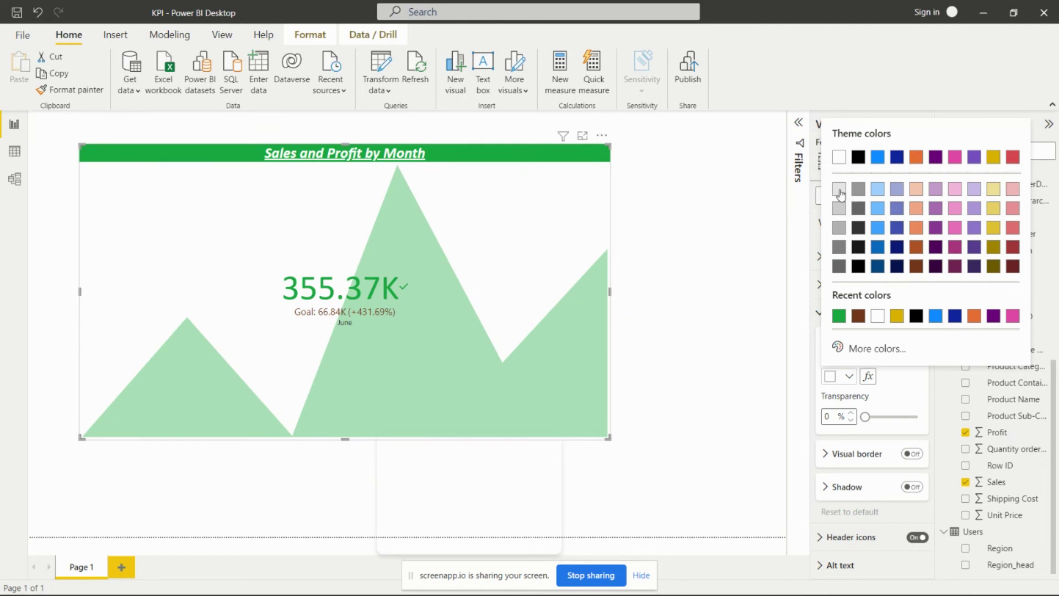
click(839, 190)
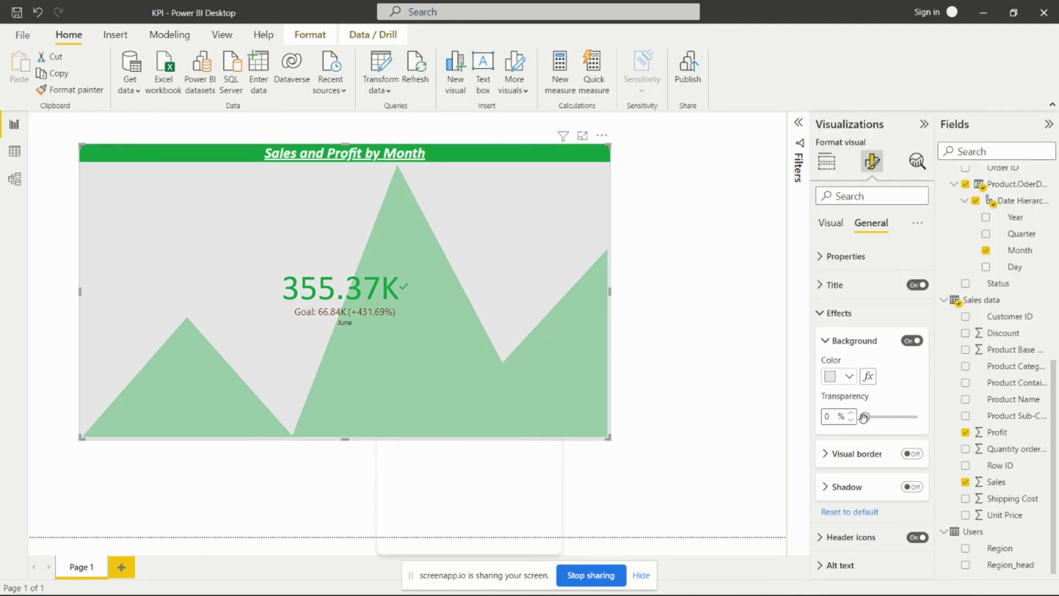
drag(865, 417, 897, 418)
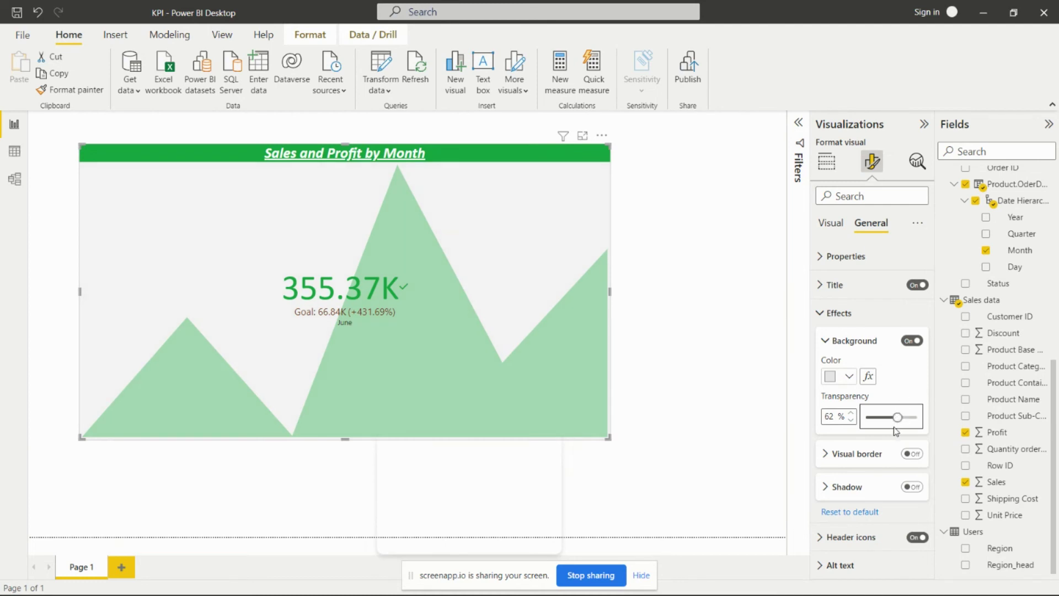
drag(898, 418, 906, 418)
- Turn on the Visual border for the KPI visual in Effects
click(825, 455)
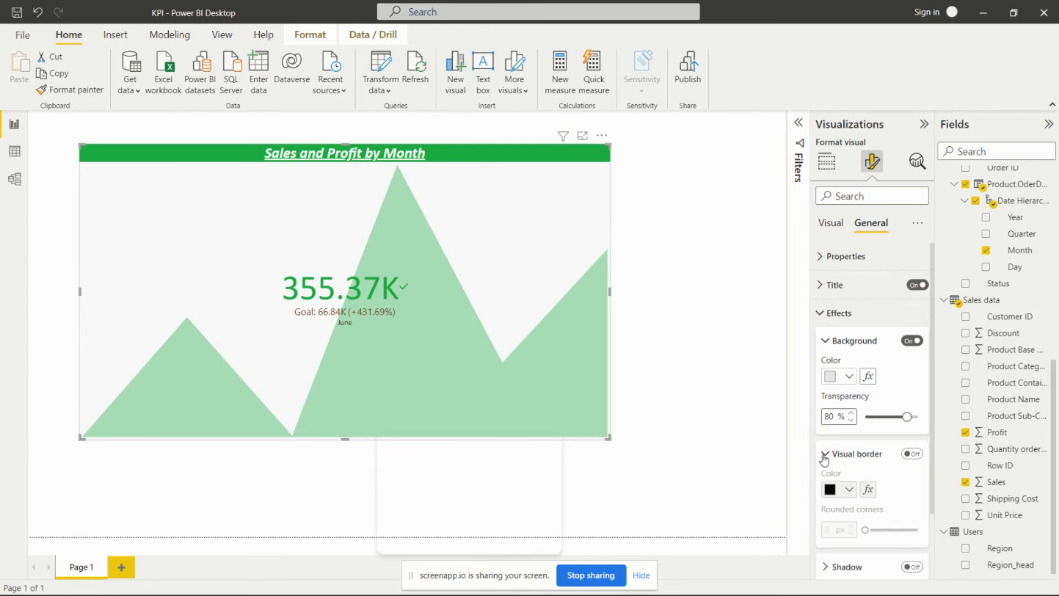
scroll(843, 474, down, 1)
click(910, 407)
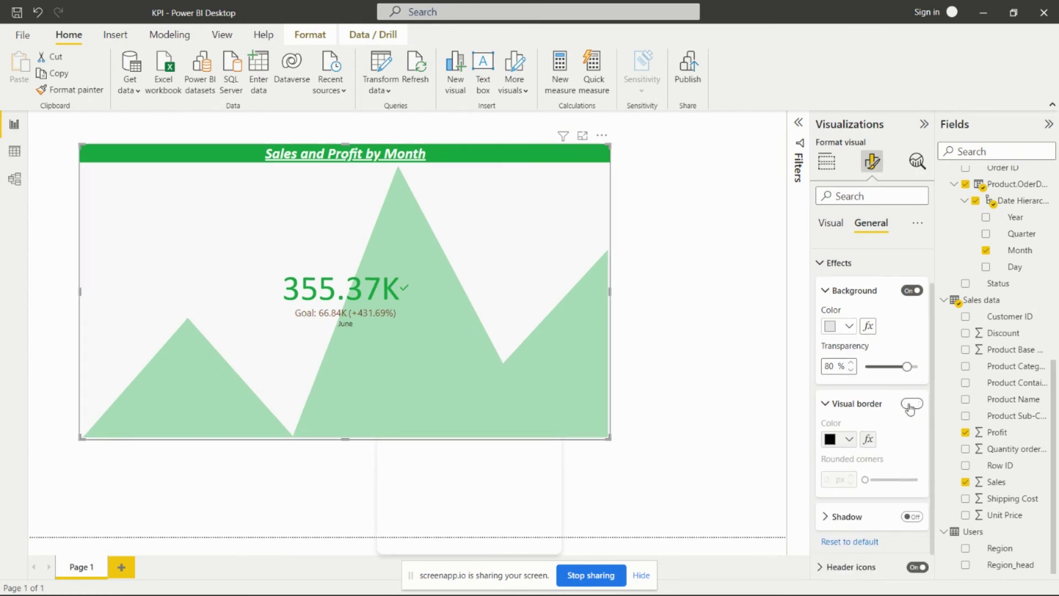
click(702, 393)
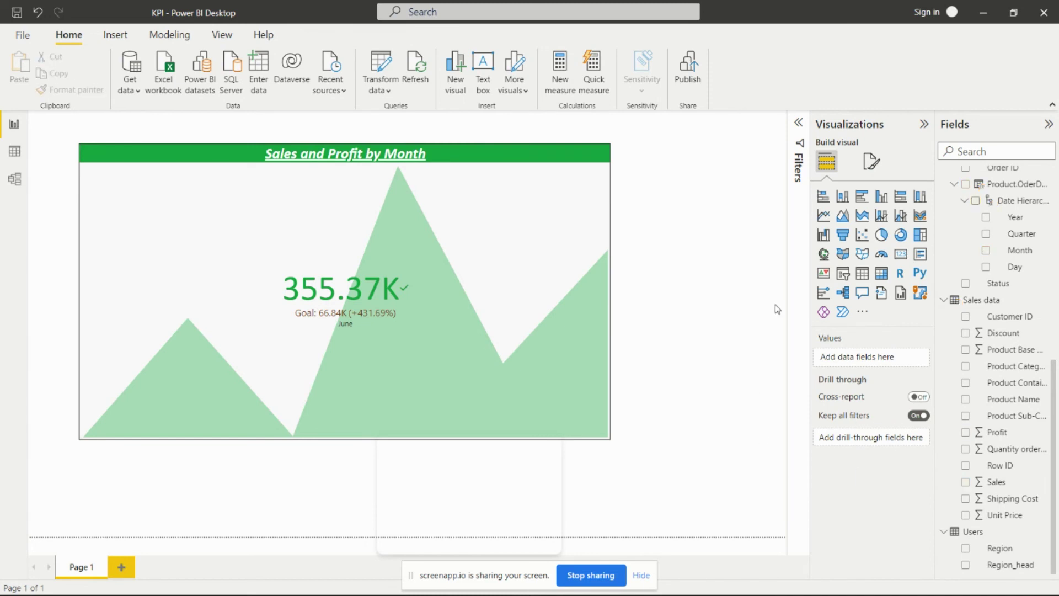
click(606, 266)
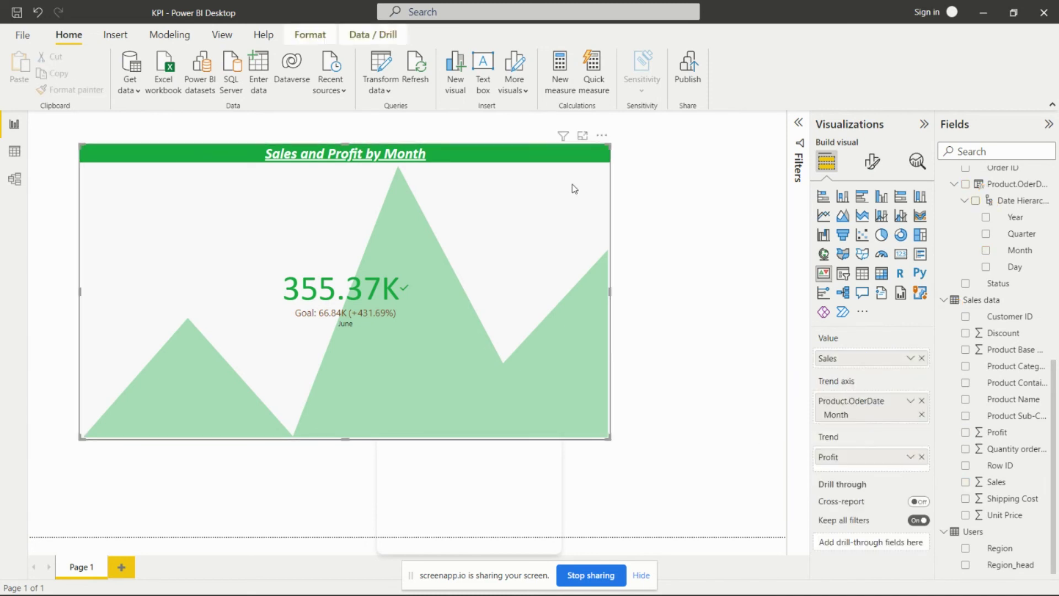
click(872, 161)
click(871, 223)
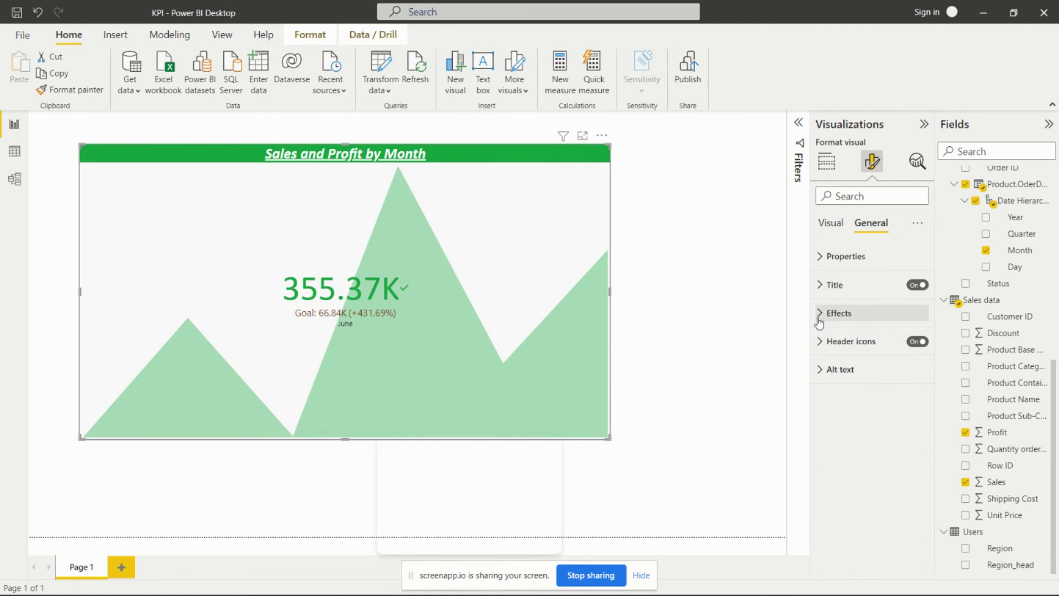
click(820, 321)
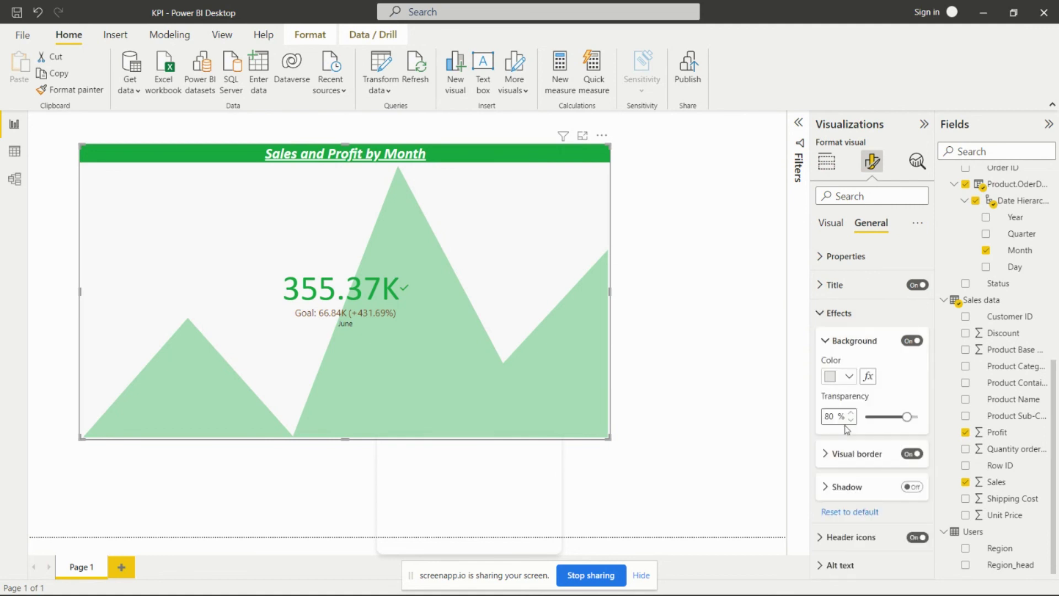
click(916, 454)
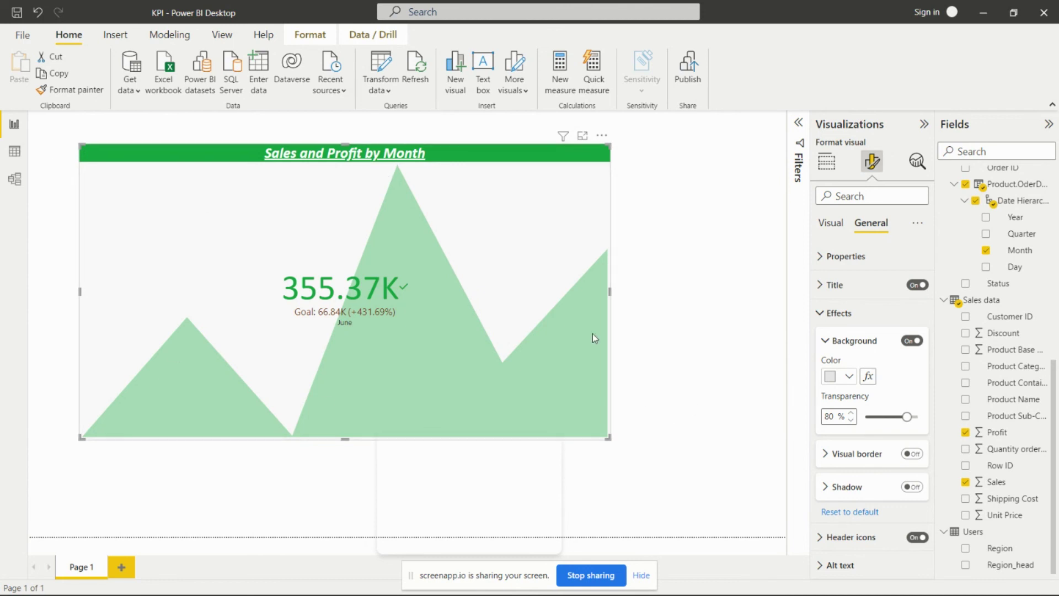
click(911, 456)
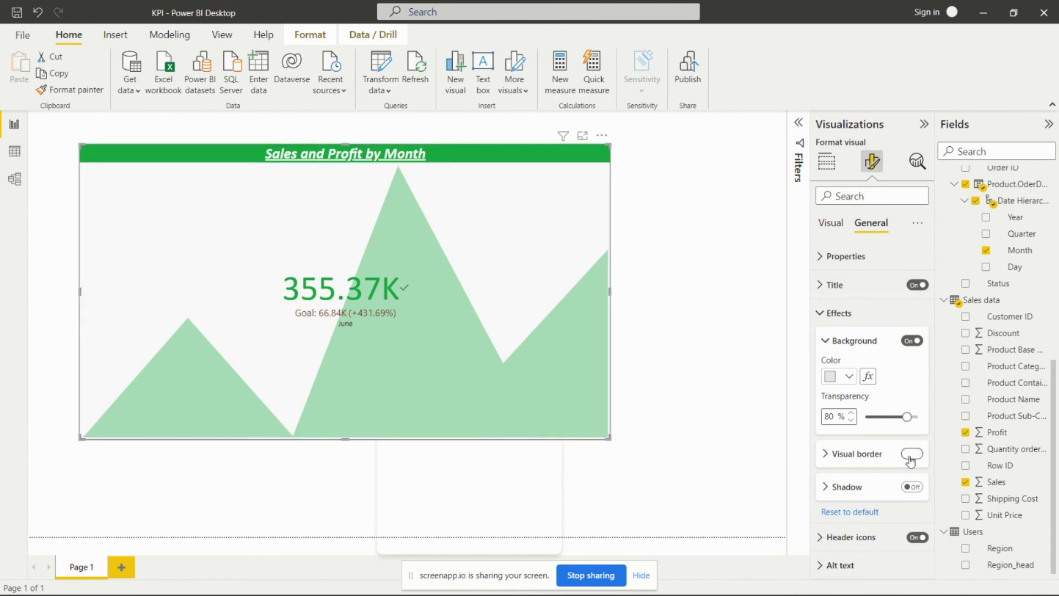
- Turn on the Shadow with Outside offset at Bottom right position
click(824, 487)
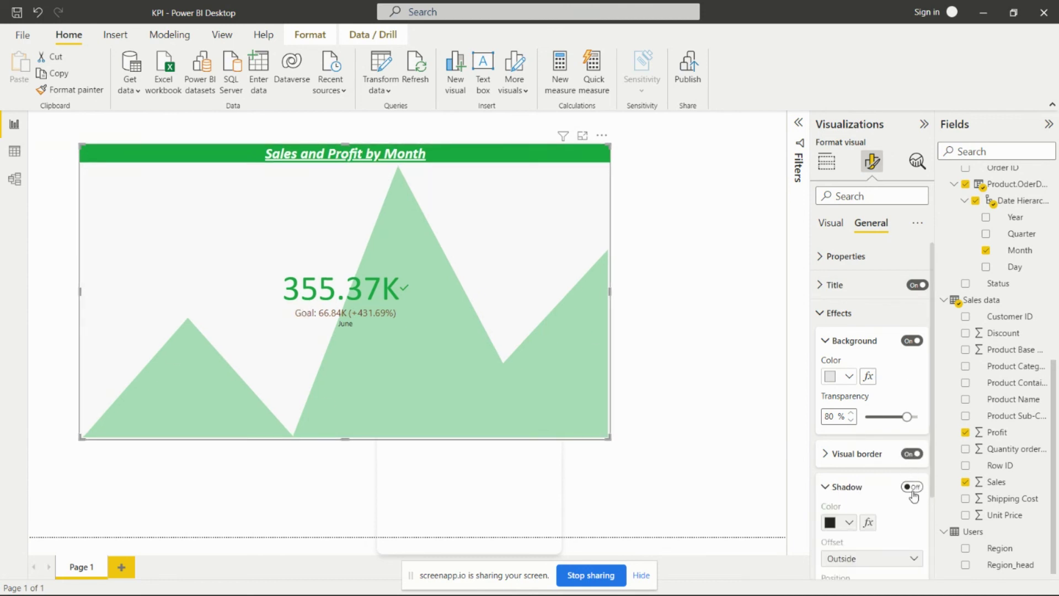
click(912, 488)
scroll(864, 487, down, 1)
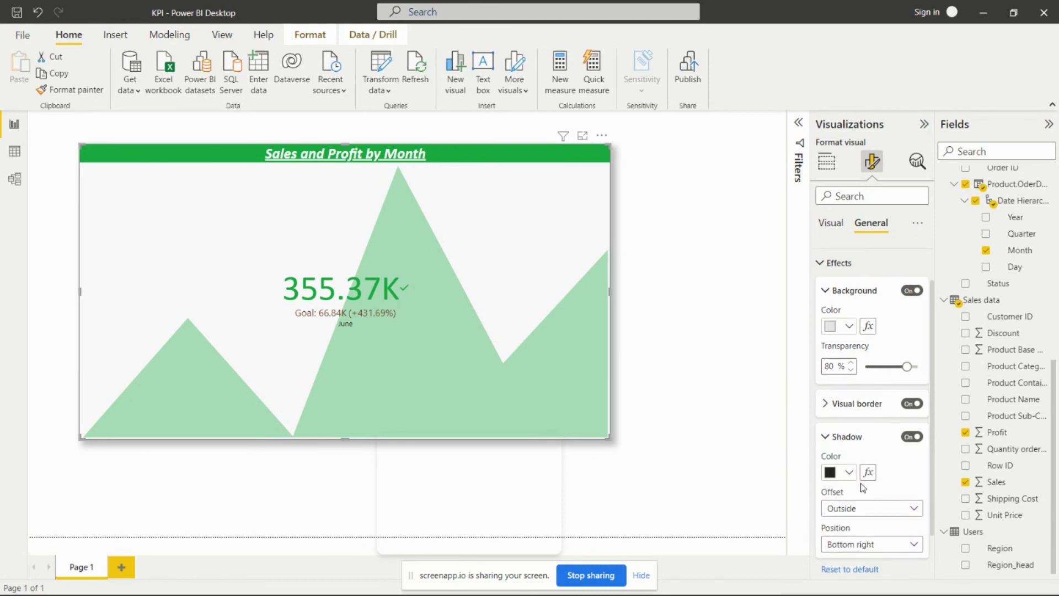
scroll(861, 485, down, 1)
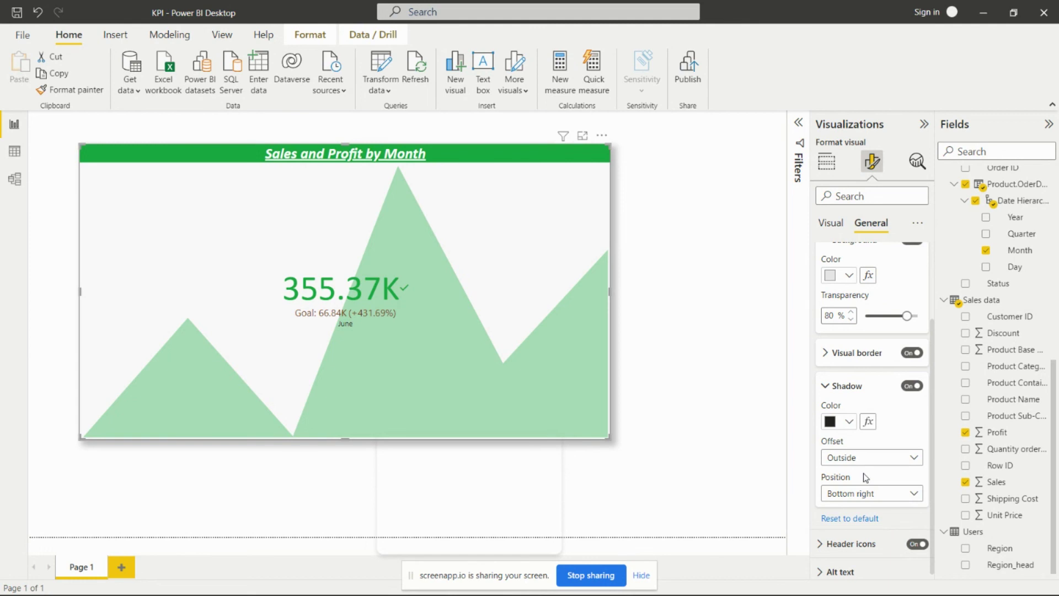
scroll(865, 478, down, 1)
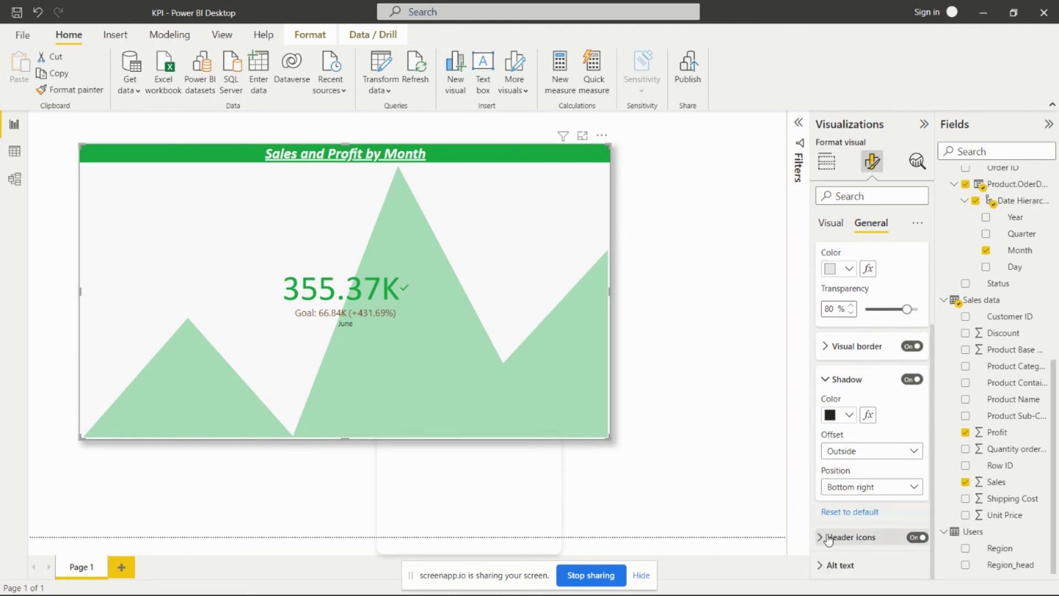
scroll(844, 354, up, 3)
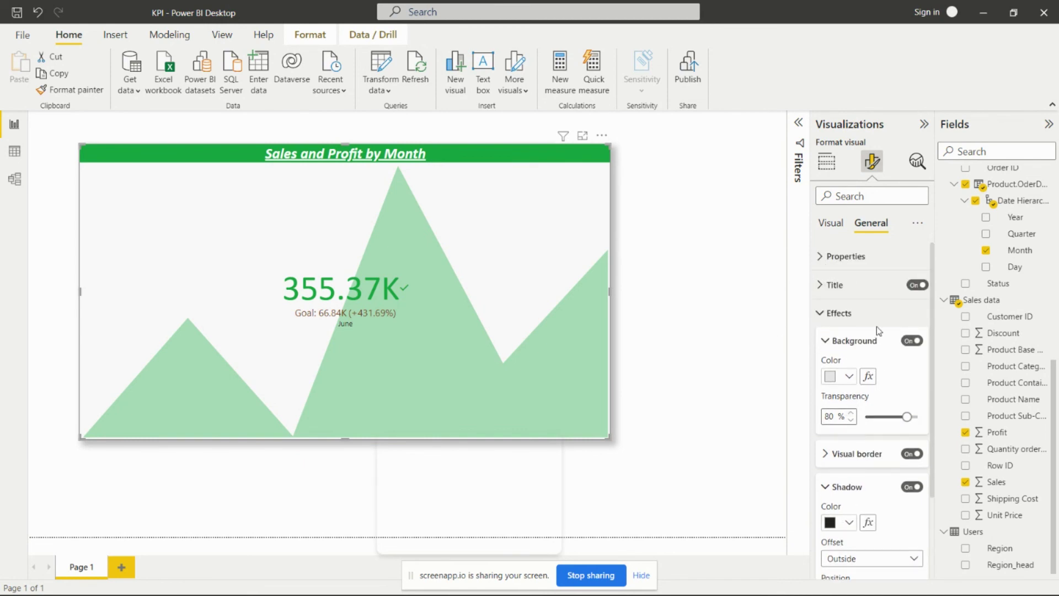
- Deselect the visual to view the enlarged KPI with its green title banner and shadow
click(783, 277)
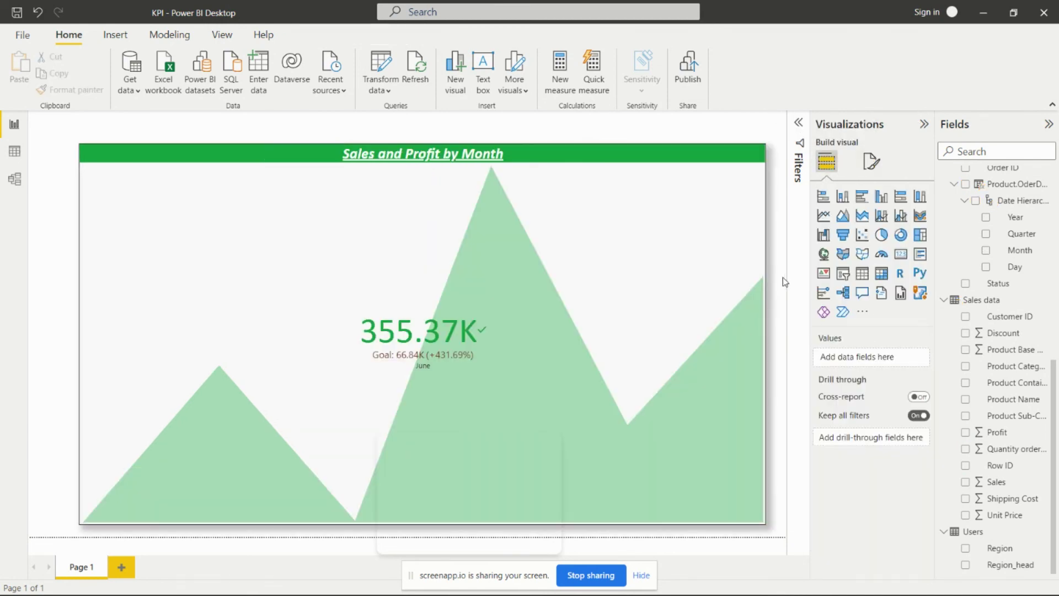